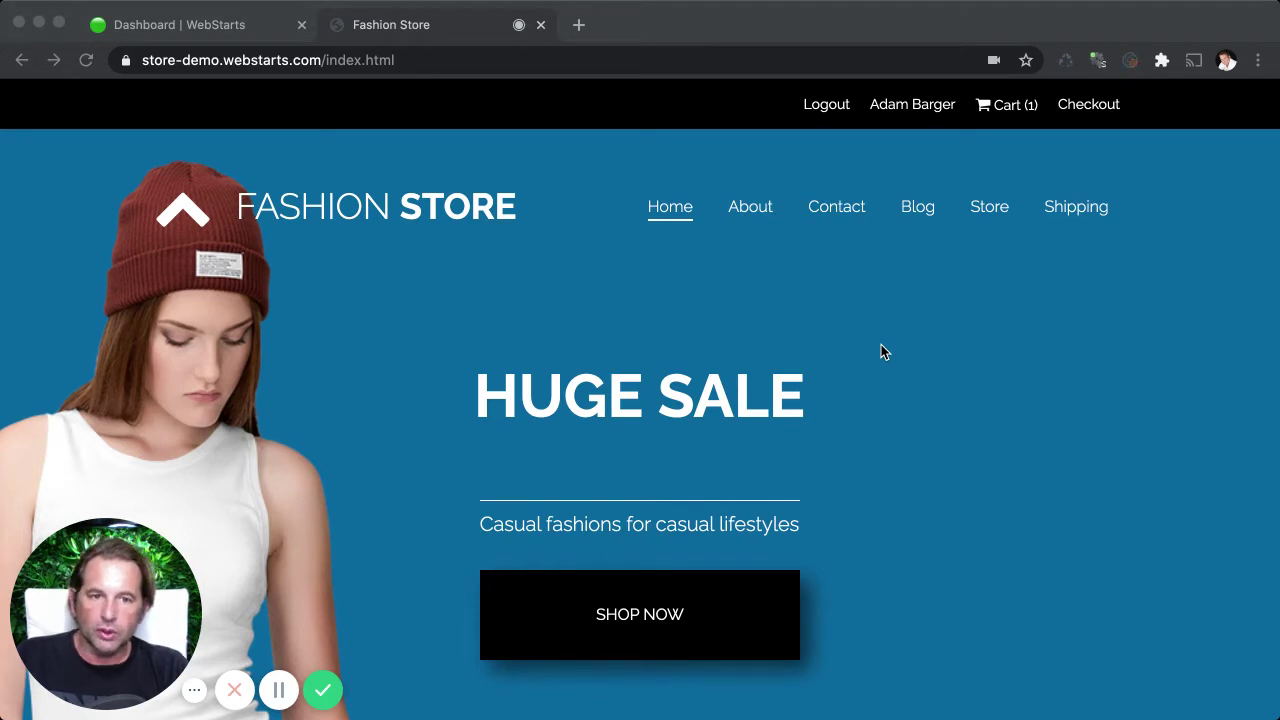
# Step: Proceed to checkout for the $56.95 Men's Cotton Hoodie order and press Apply on the empty coupon box
pyautogui.click(1114, 114)
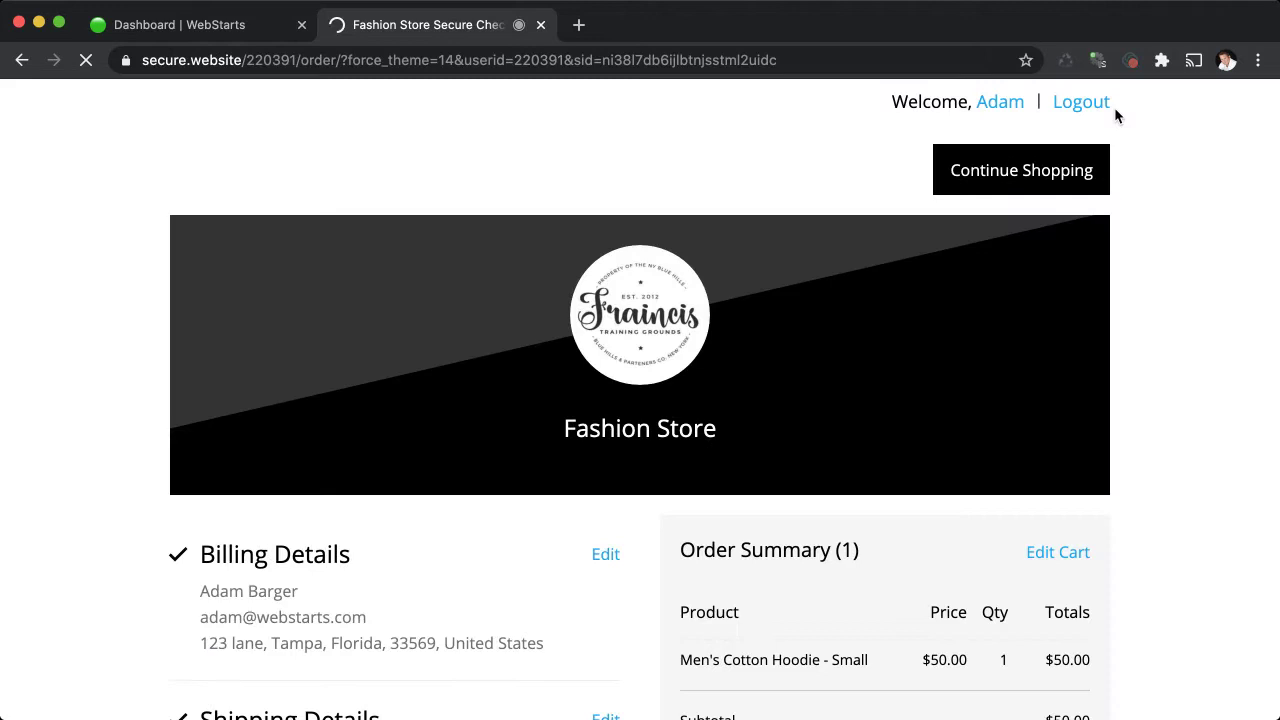
pyautogui.scroll(-8, 945, 399)
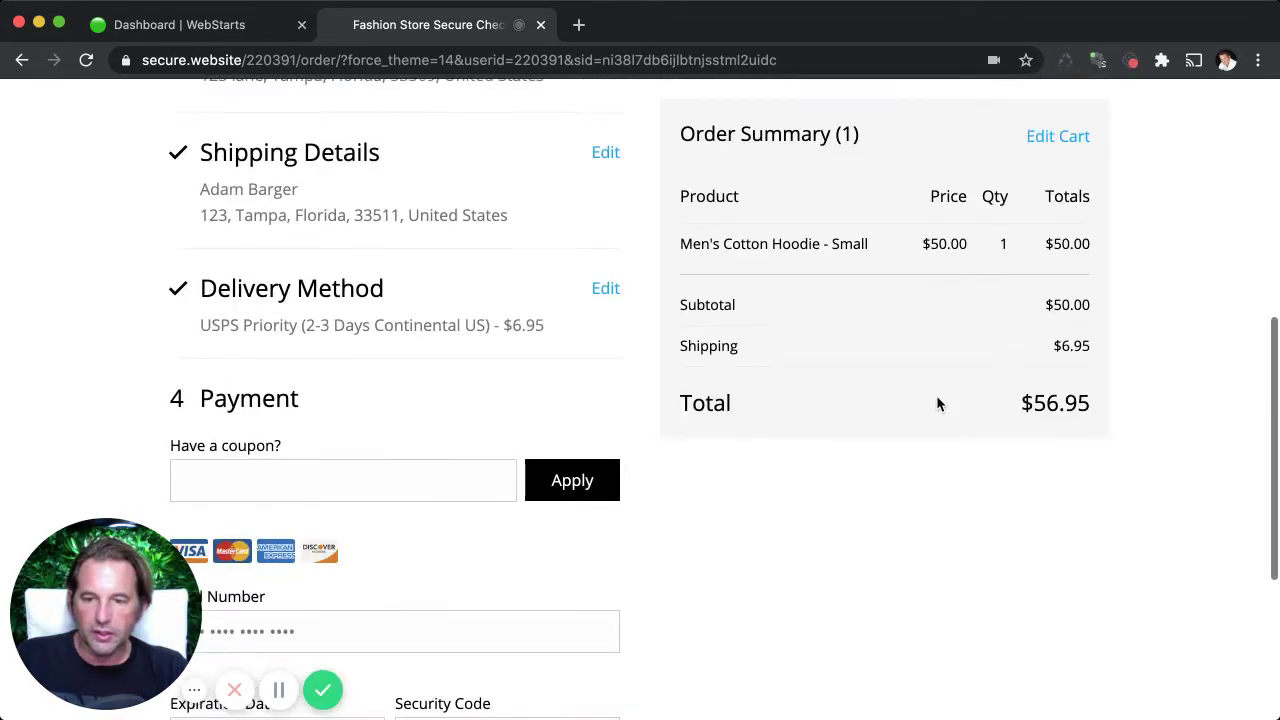
pyautogui.click(386, 303)
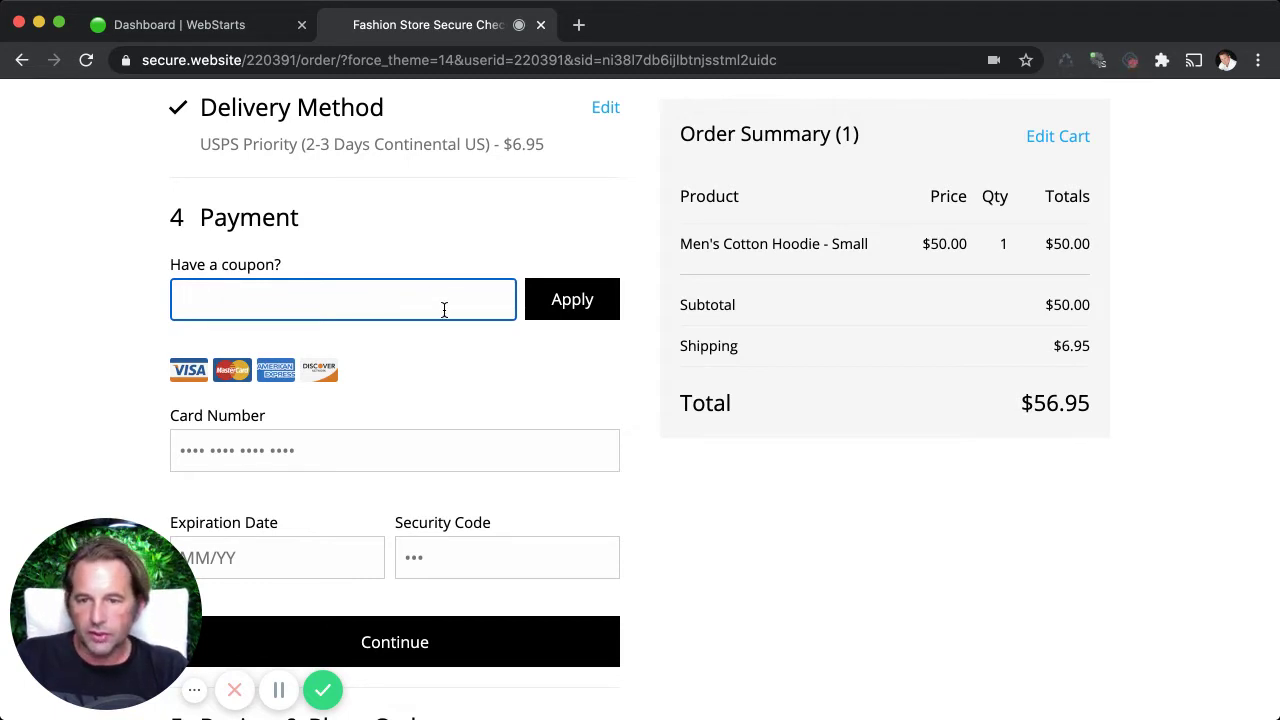
pyautogui.click(571, 318)
pyautogui.scroll(-1, 634, 372)
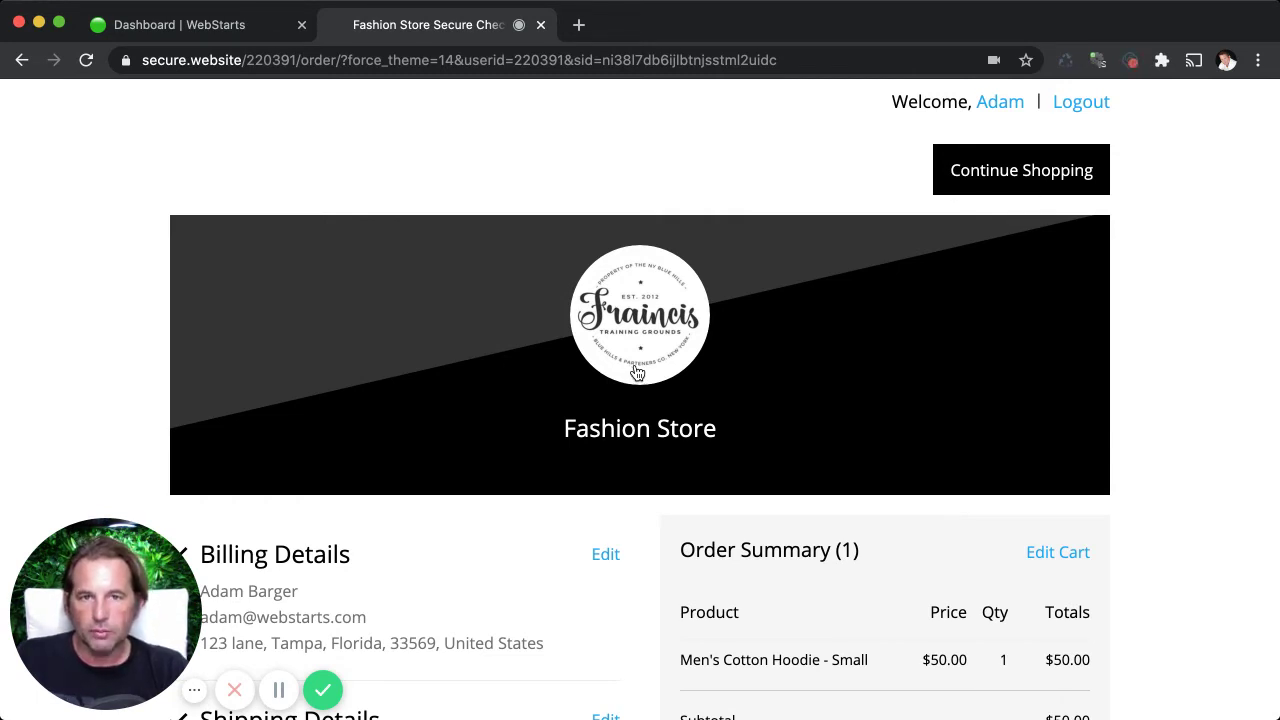
# Step: Launch Manage Store from the dashboard's Store app and show the Coupons list
pyautogui.click(247, 35)
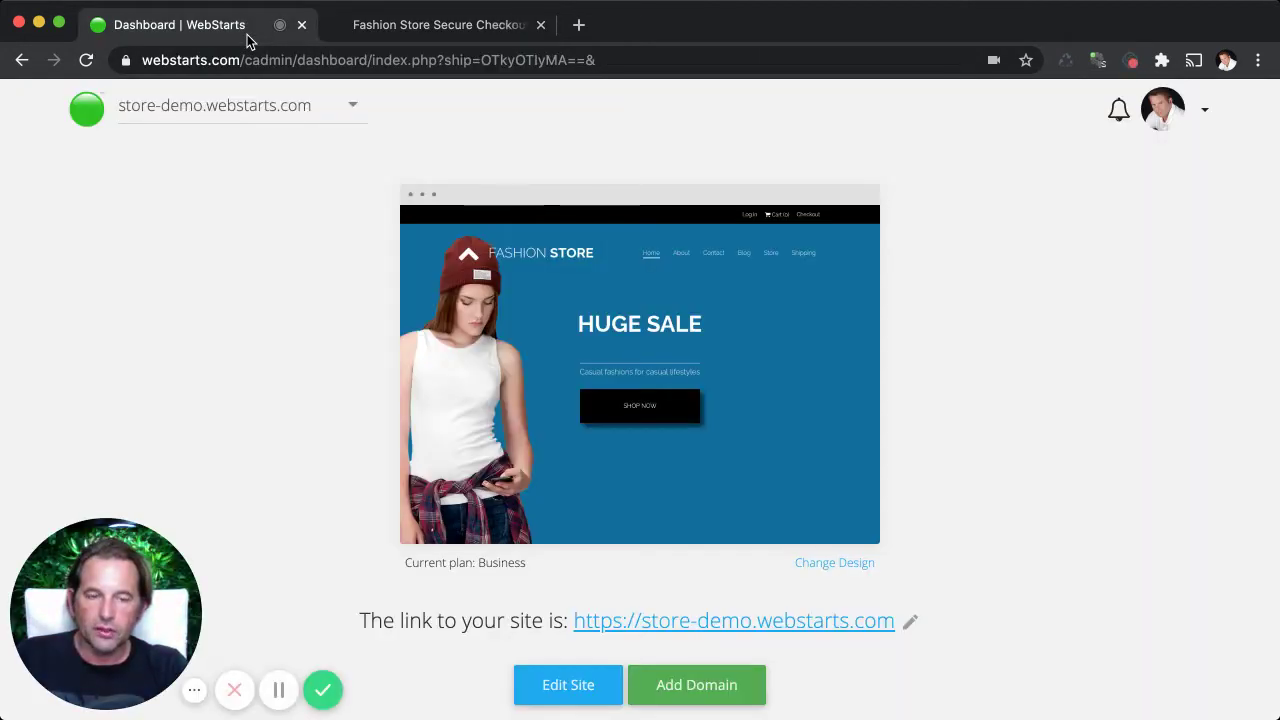
pyautogui.moveTo(456, 373)
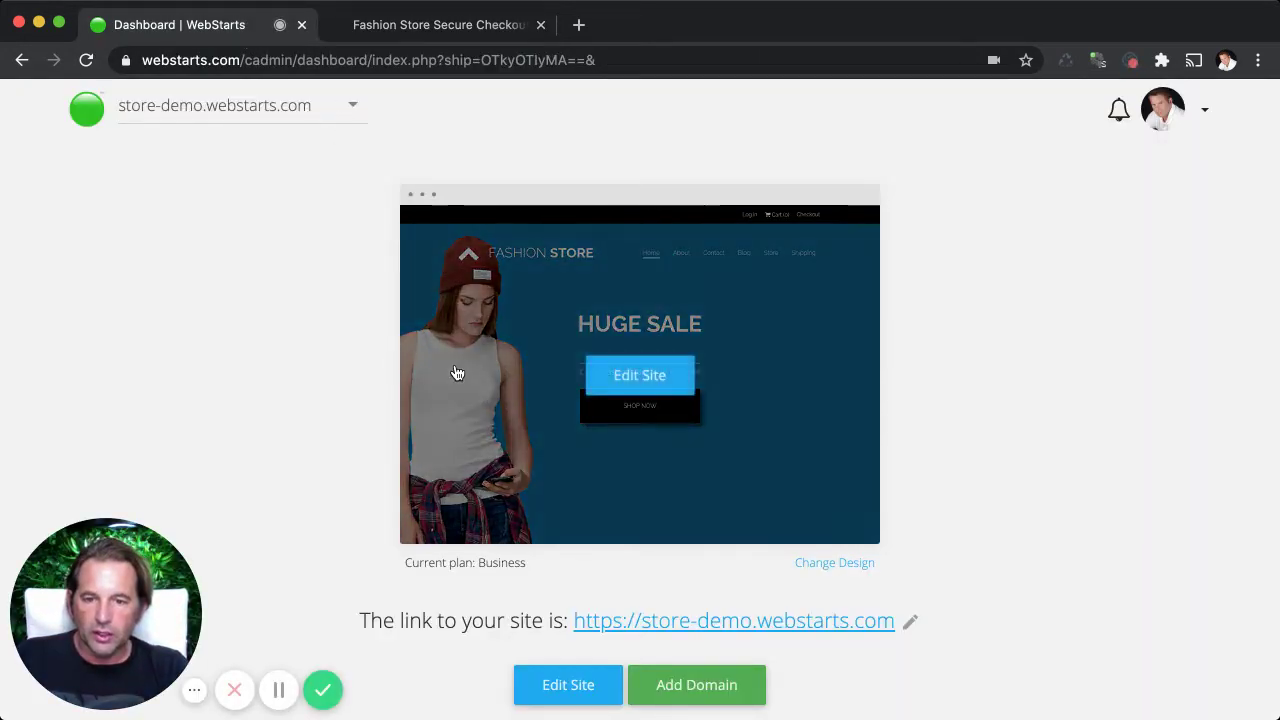
pyautogui.scroll(-6, 456, 373)
pyautogui.click(530, 281)
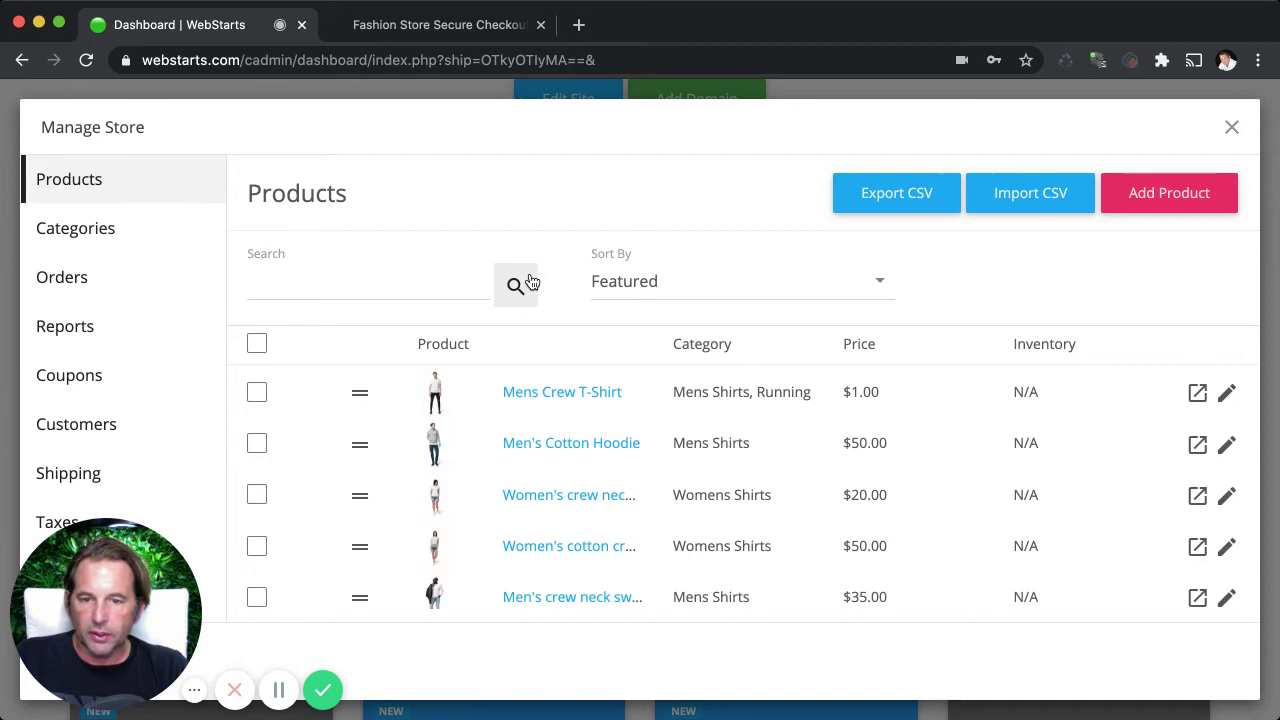
pyautogui.scroll(-1, 263, 389)
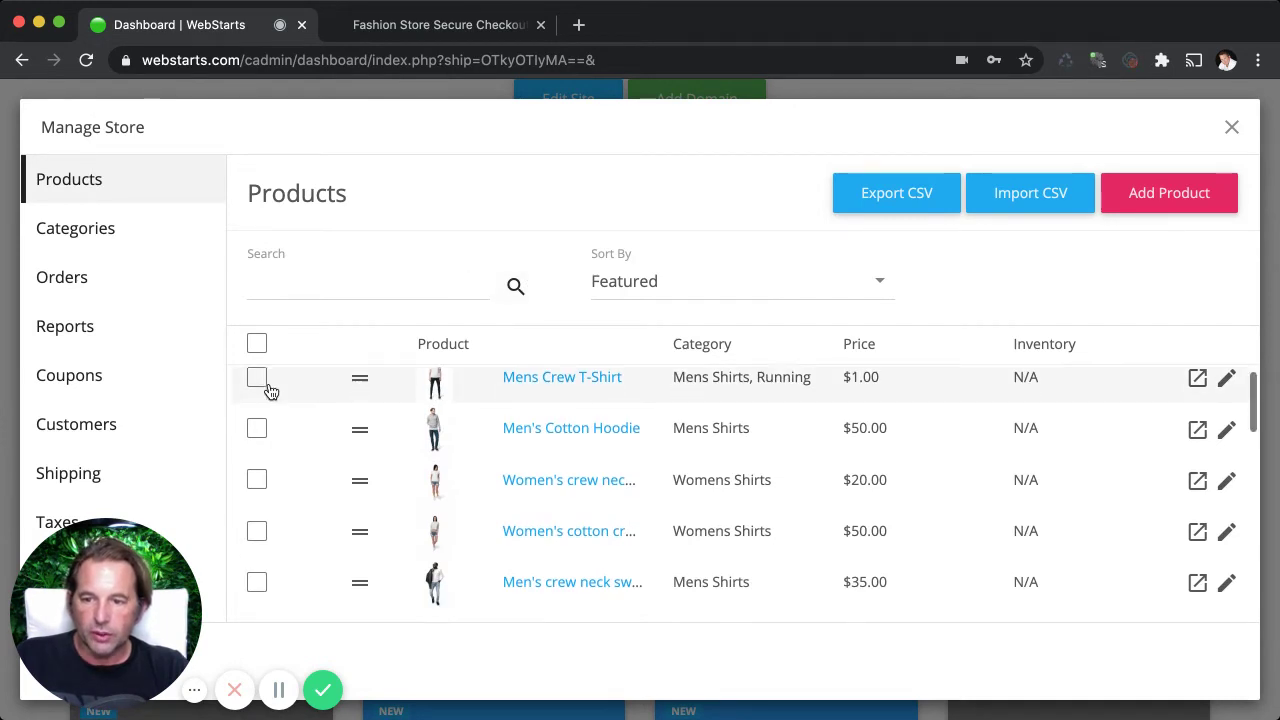
pyautogui.click(105, 393)
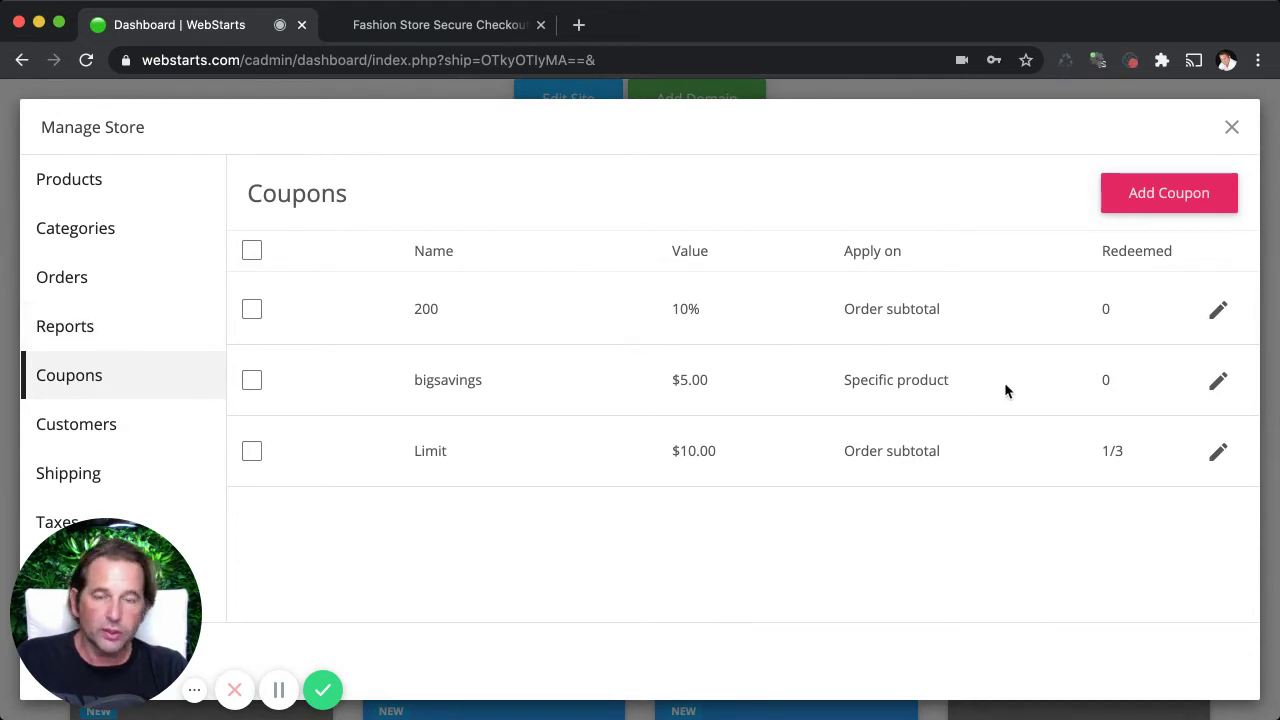
# Step: Add a new Amount coupon with code 20off and $20 off
pyautogui.click(1139, 199)
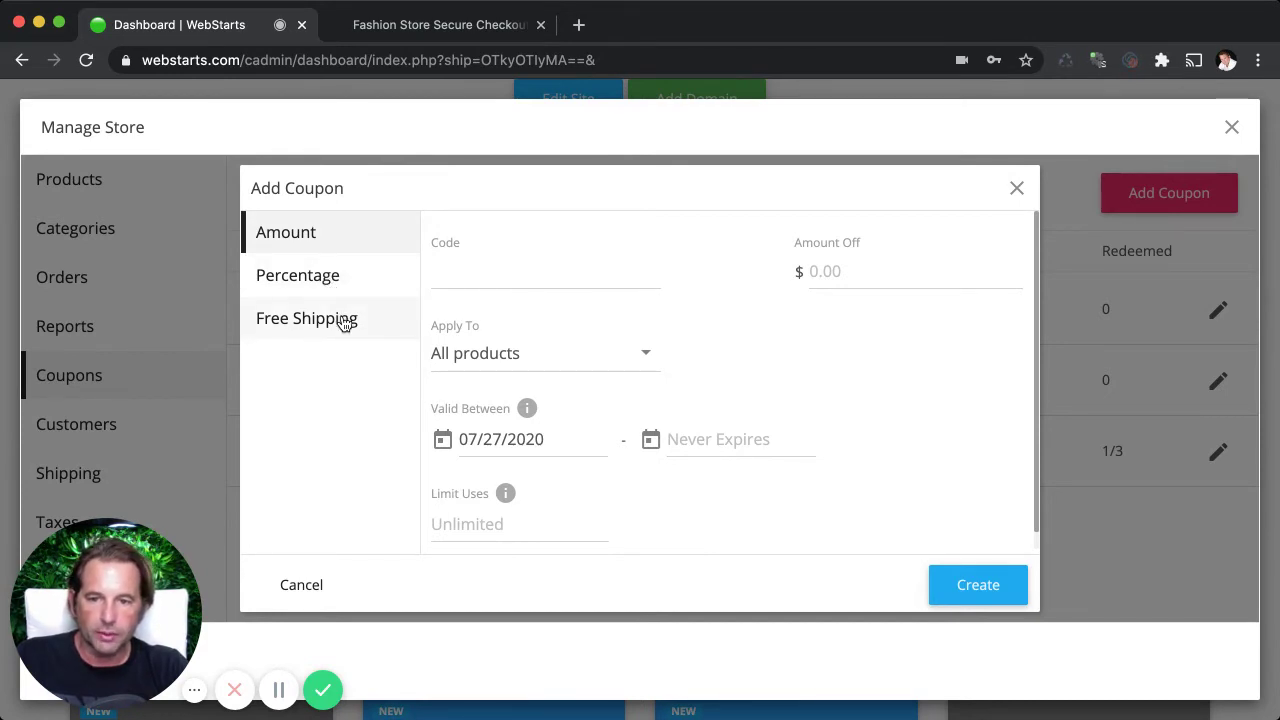
pyautogui.click(456, 263)
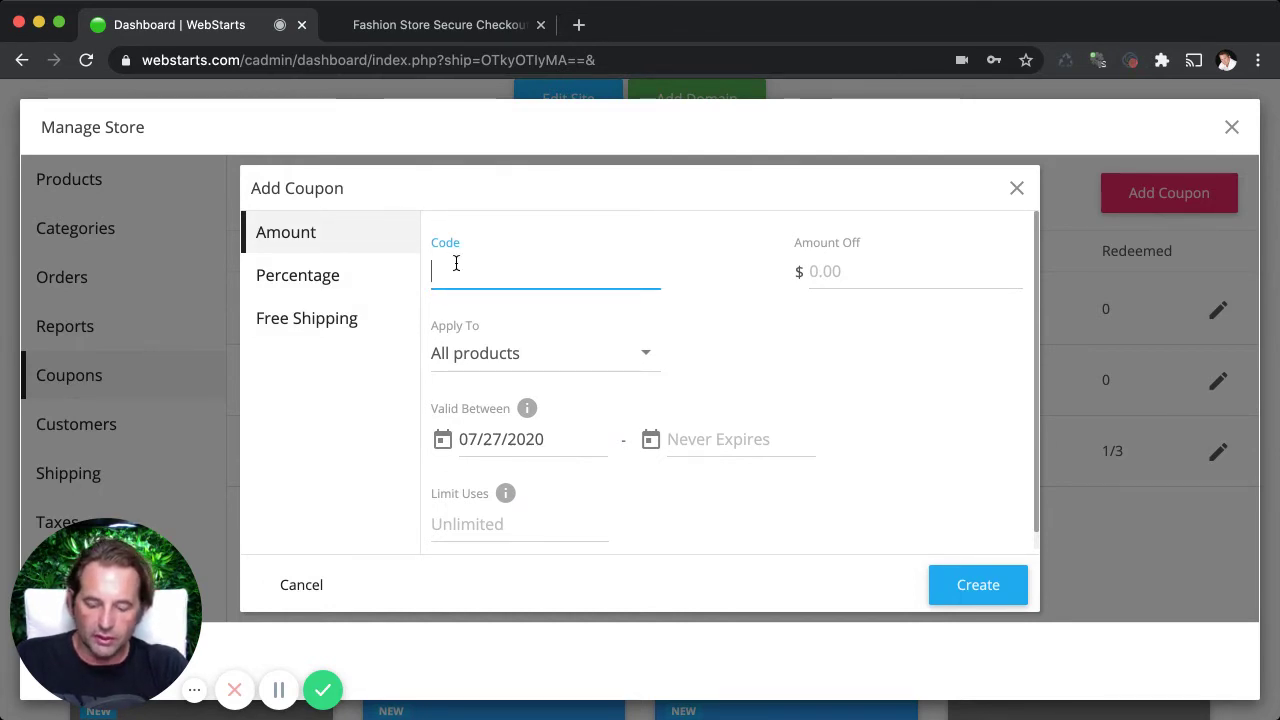
pyautogui.write('20off')
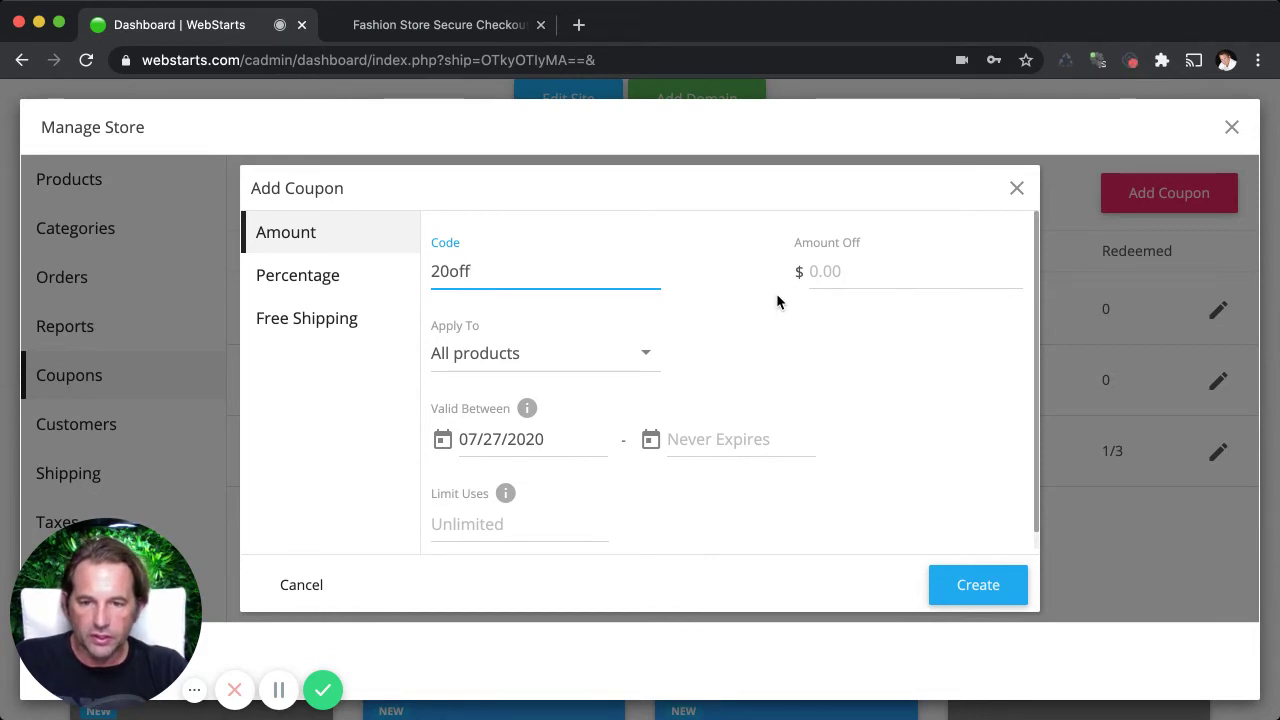
pyautogui.click(835, 270)
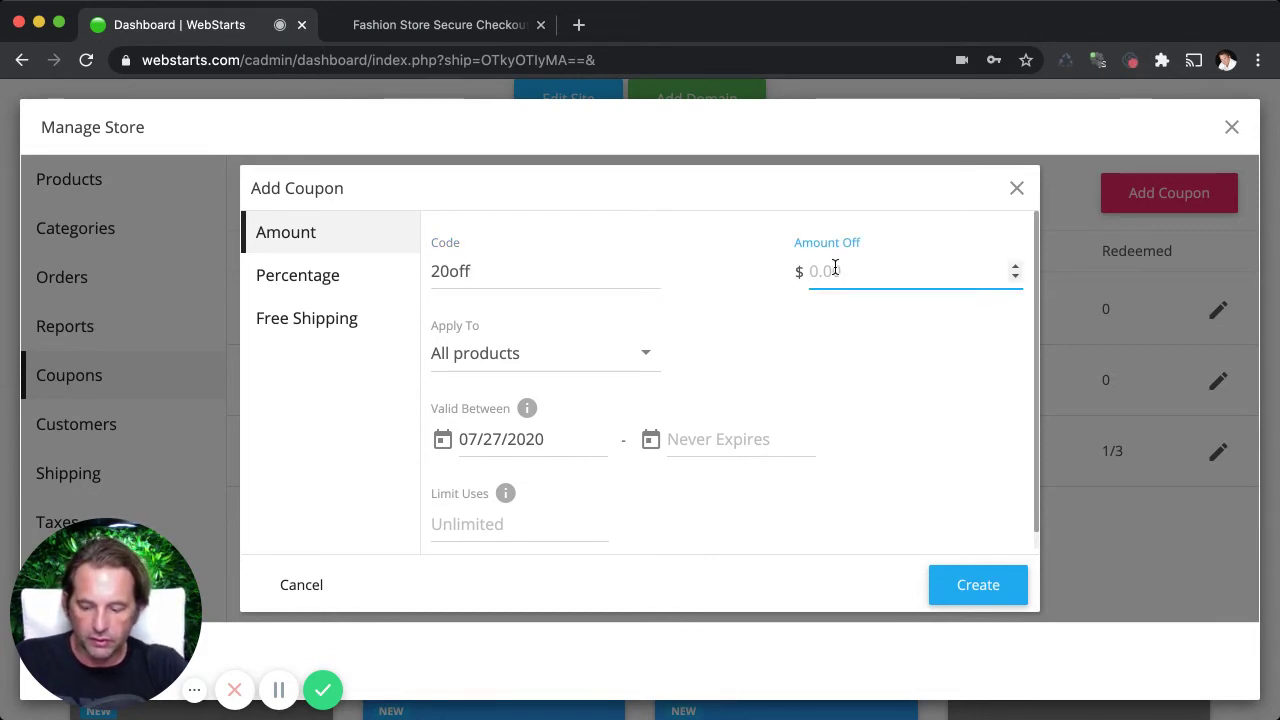
pyautogui.write('20')
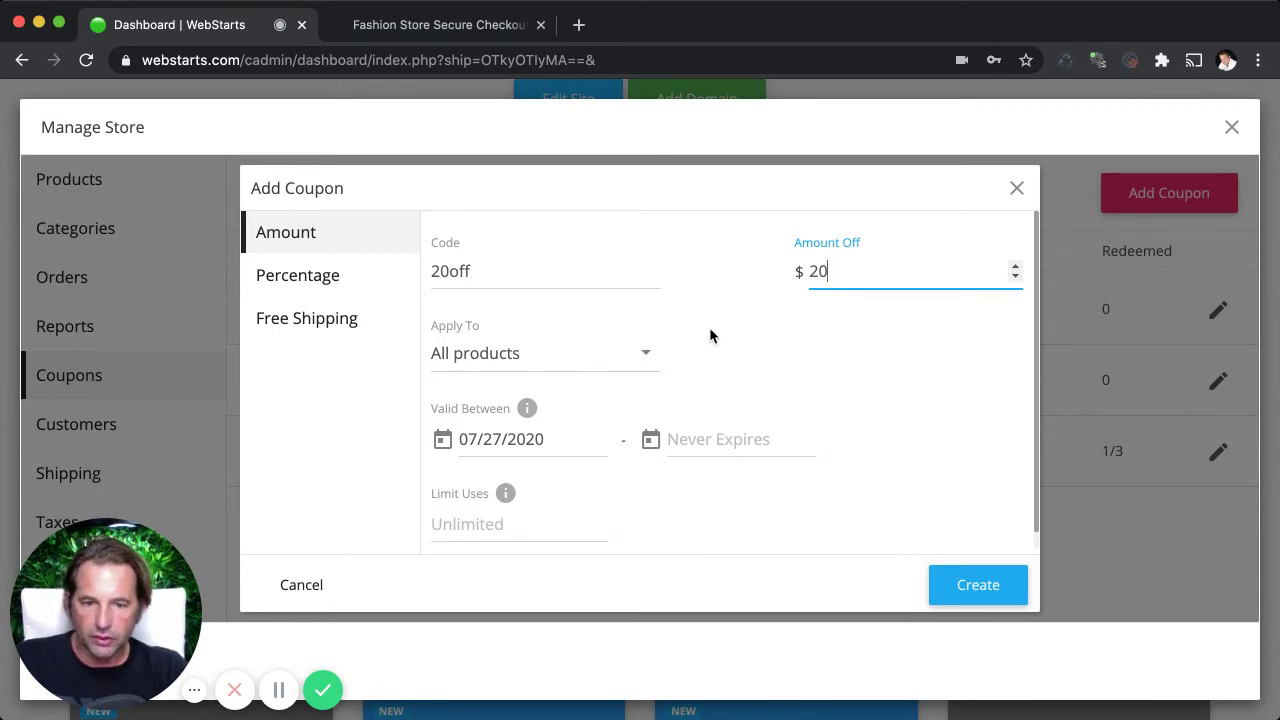
# Step: After briefly trying Specific product, set the 20off coupon to a $300 minimum order subtotal
pyautogui.click(595, 371)
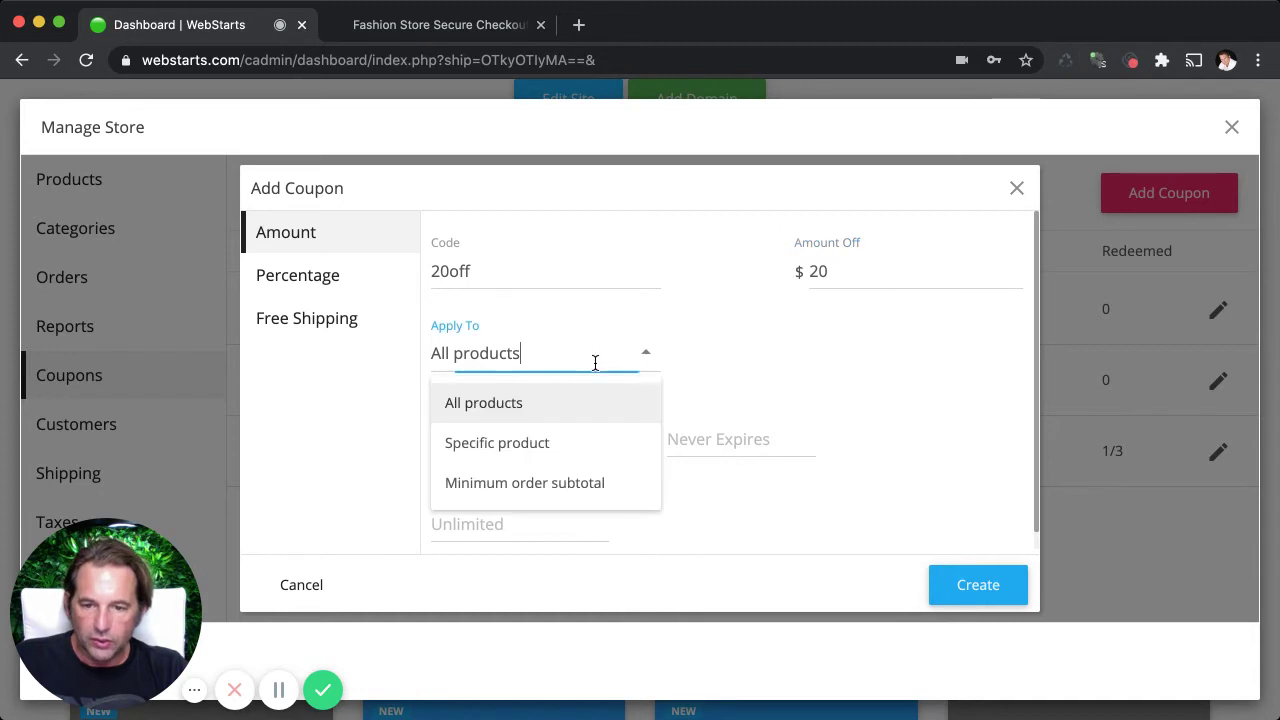
pyautogui.click(577, 441)
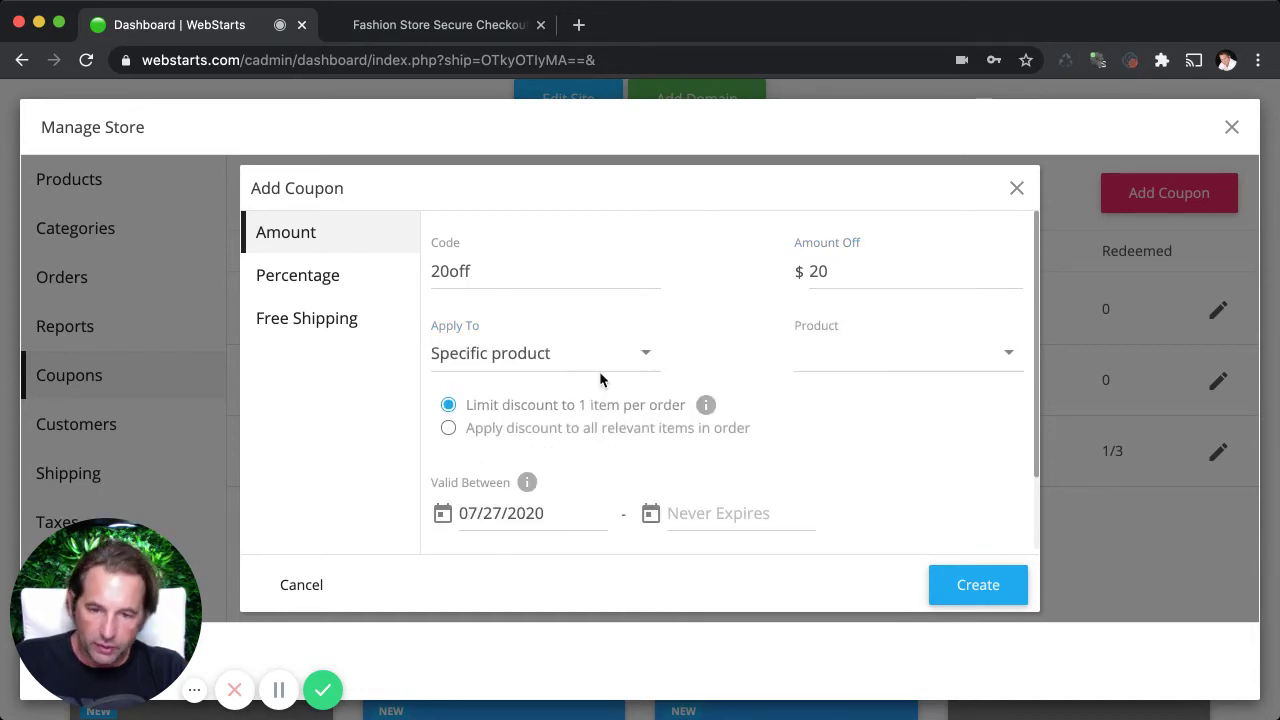
pyautogui.click(800, 360)
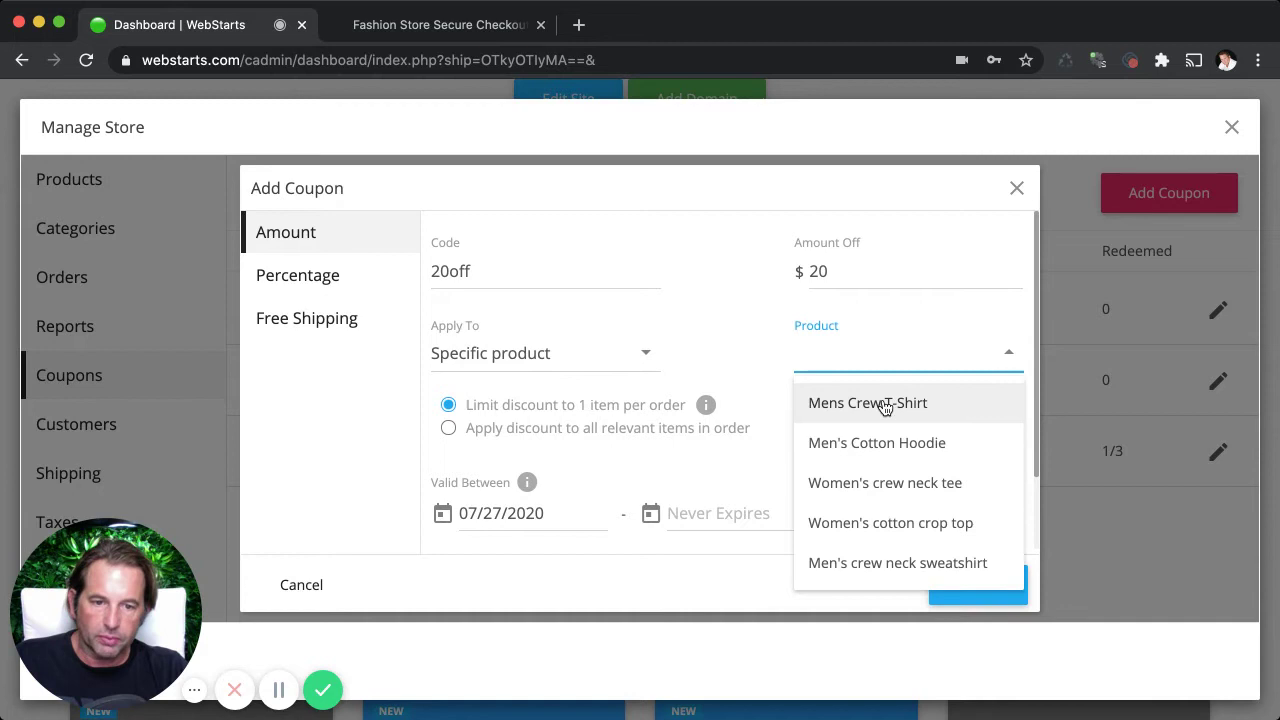
pyautogui.click(884, 404)
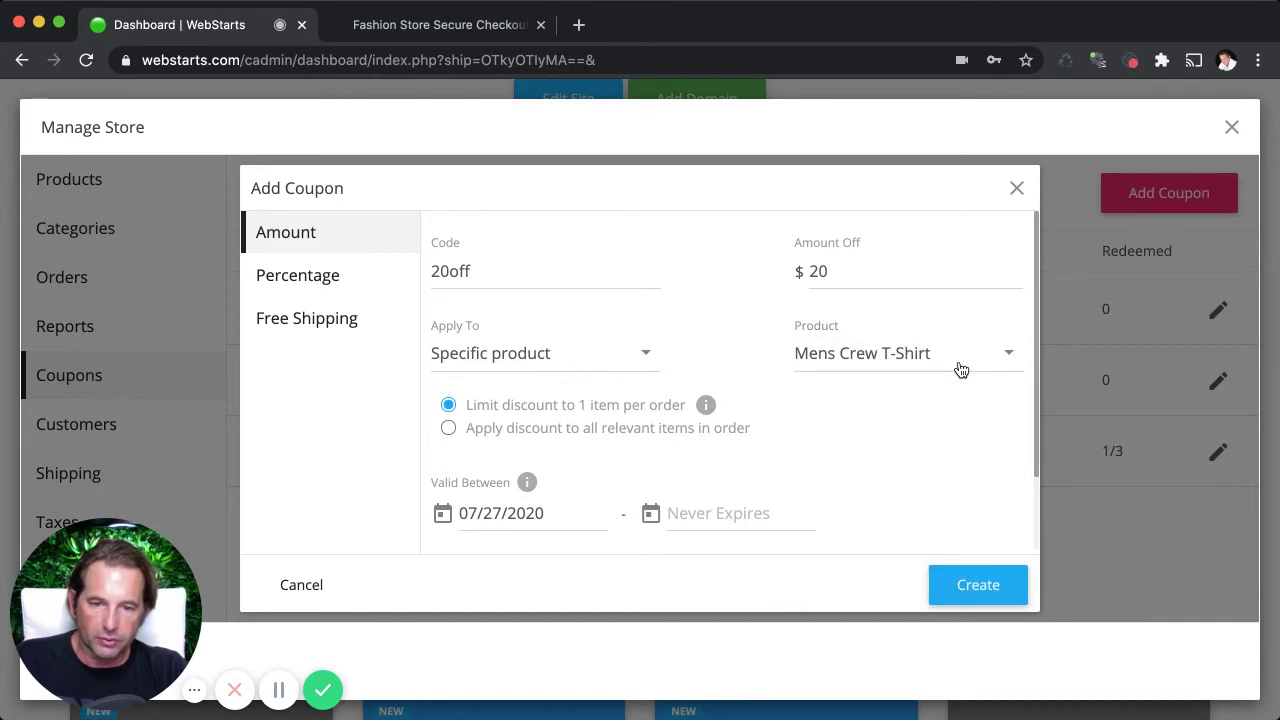
pyautogui.click(630, 360)
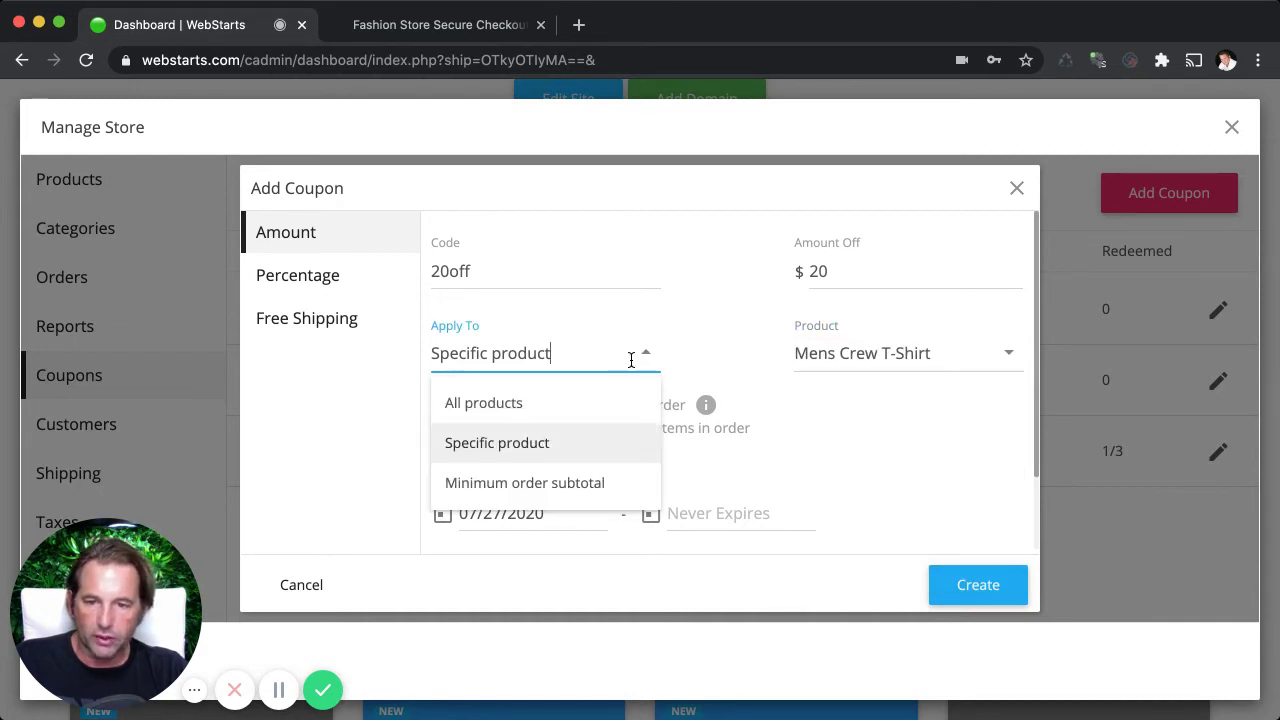
pyautogui.click(582, 480)
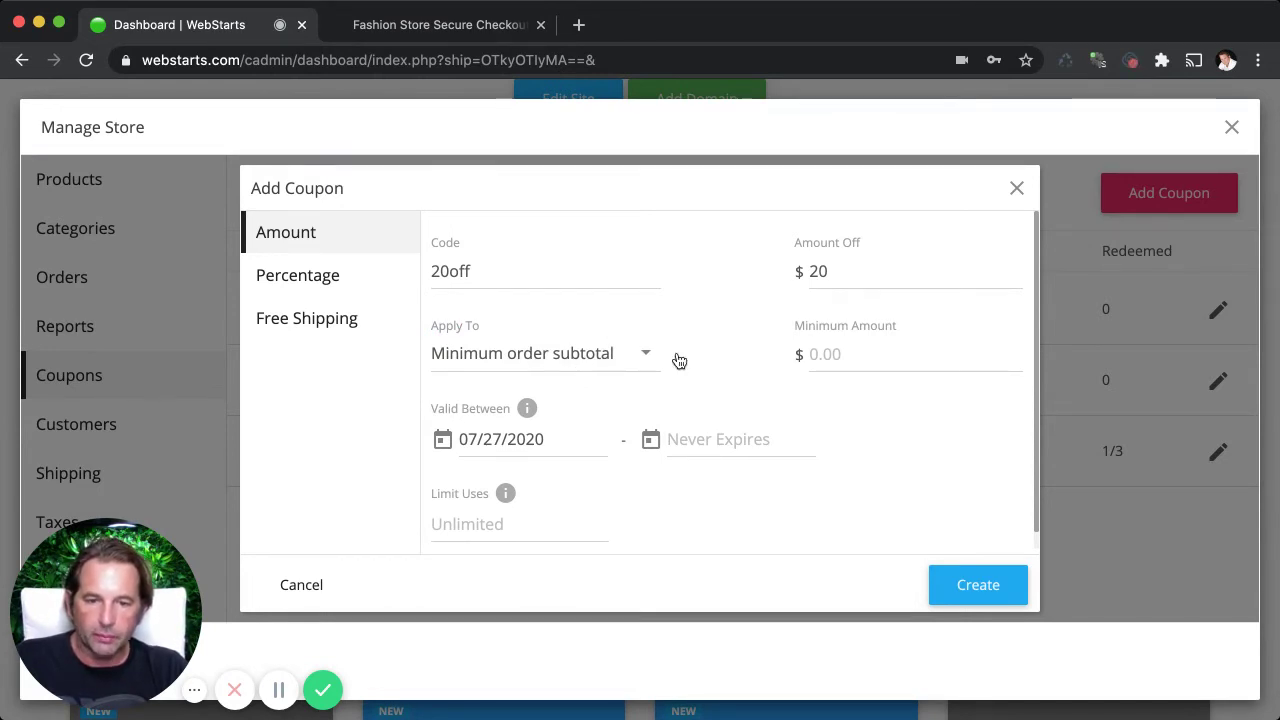
pyautogui.click(860, 358)
pyautogui.write('3')
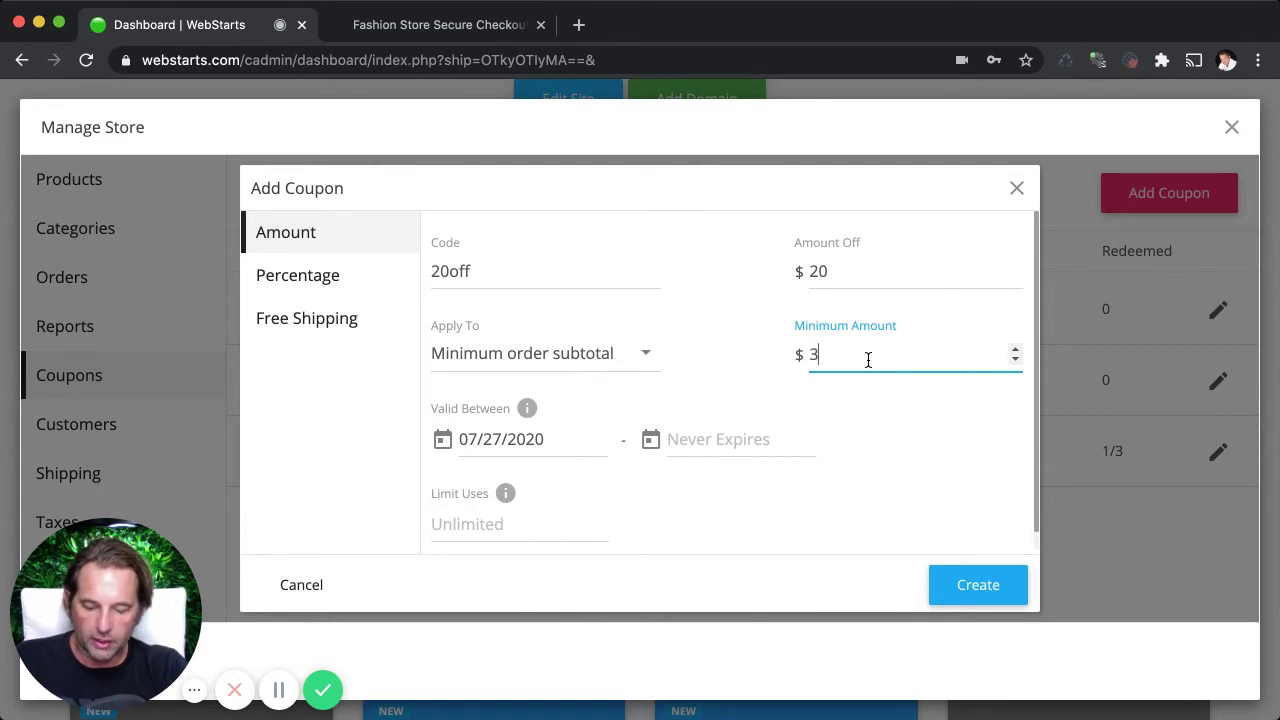
pyautogui.write('-')
pyautogui.press('BackSpace')
pyautogui.write('00')
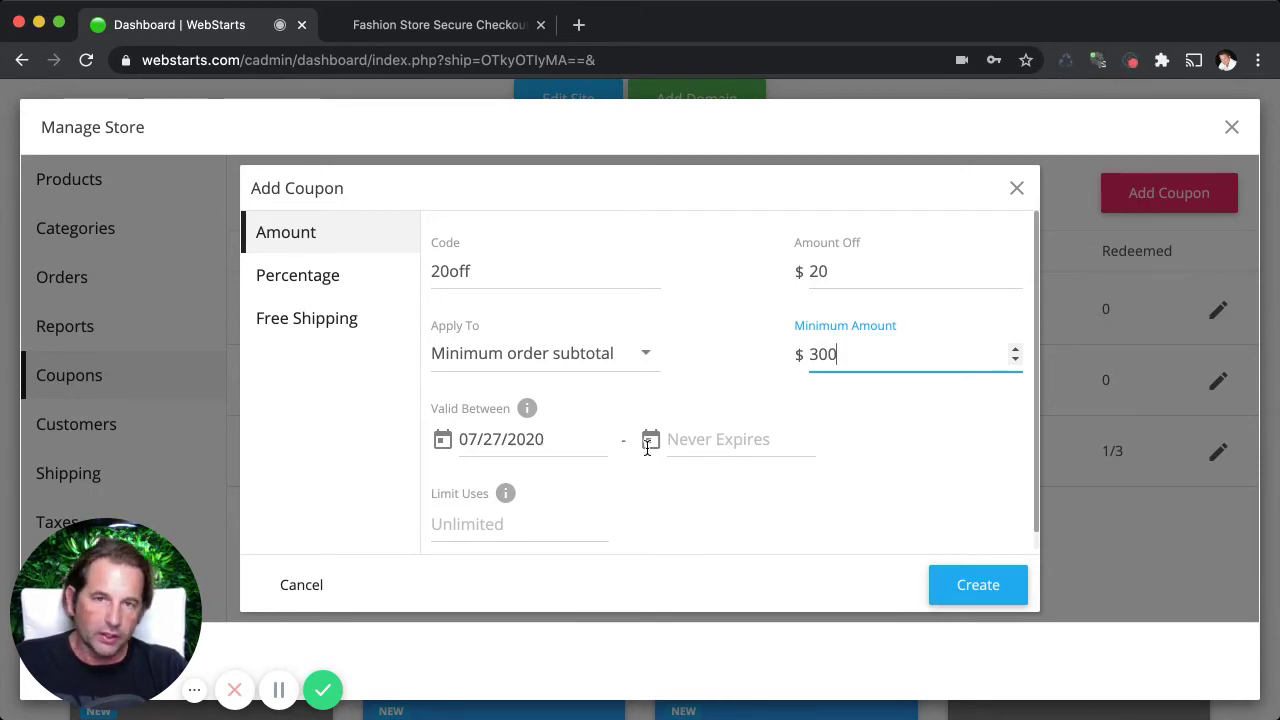
# Step: End the 20off coupon on 07/30/2020 with a single-use limit, then switch to Percentage
pyautogui.click(683, 445)
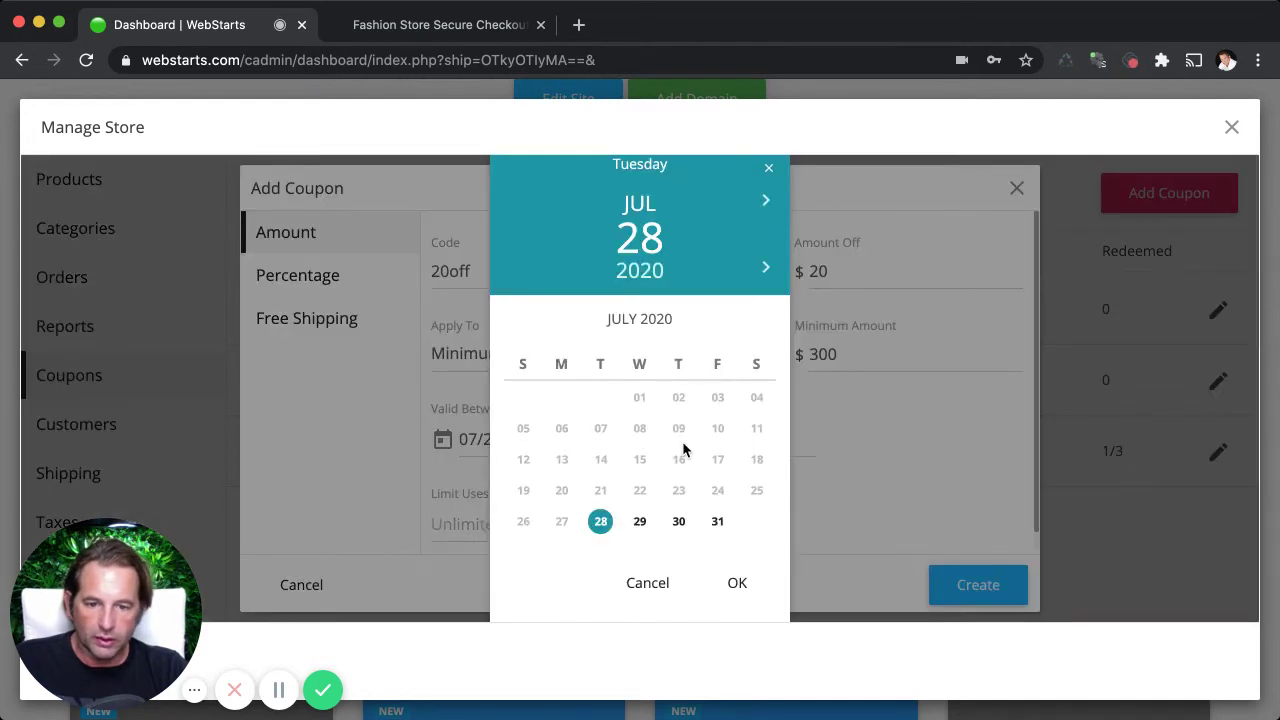
pyautogui.click(678, 521)
pyautogui.click(736, 583)
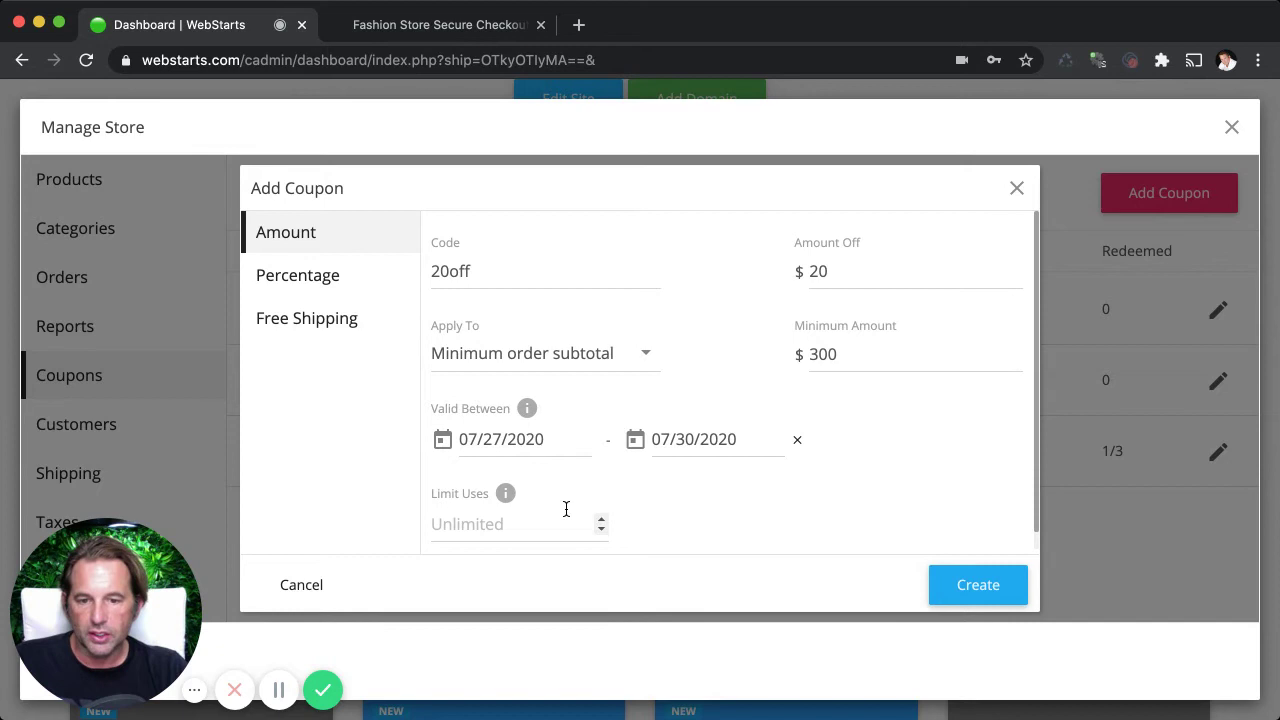
pyautogui.scroll(-1, 566, 510)
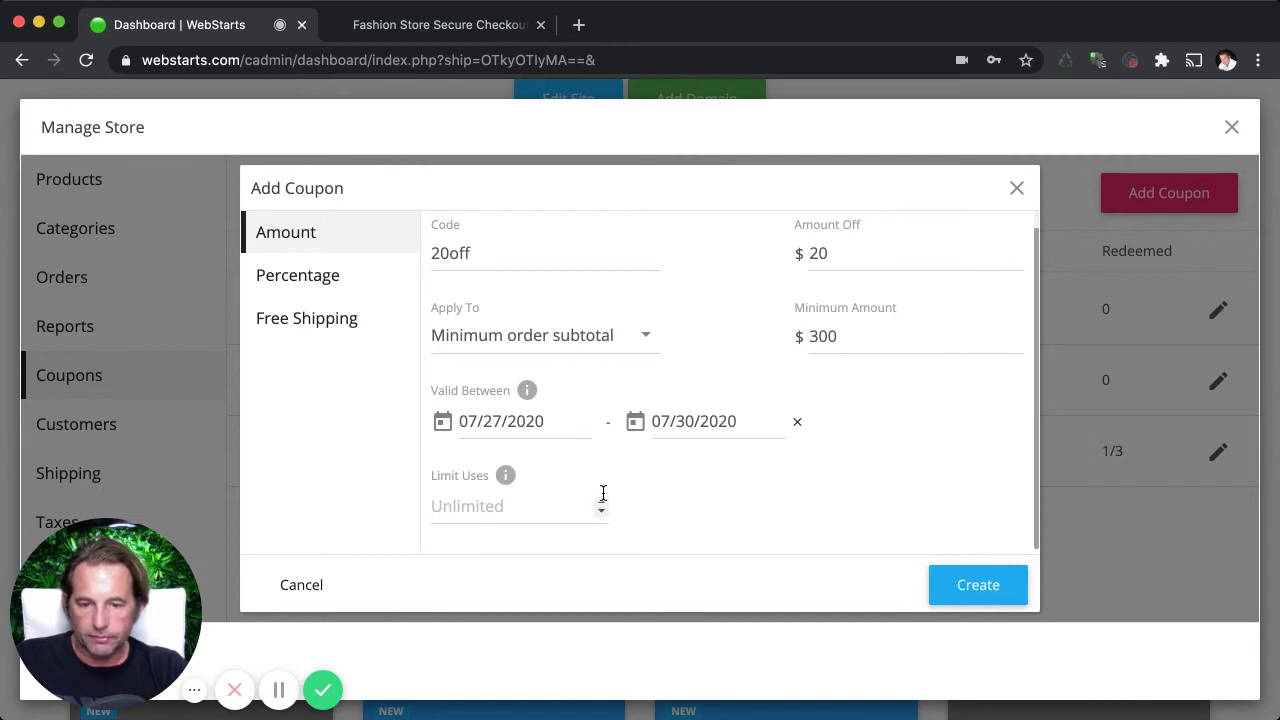
pyautogui.click(601, 501)
pyautogui.scroll(1, 675, 502)
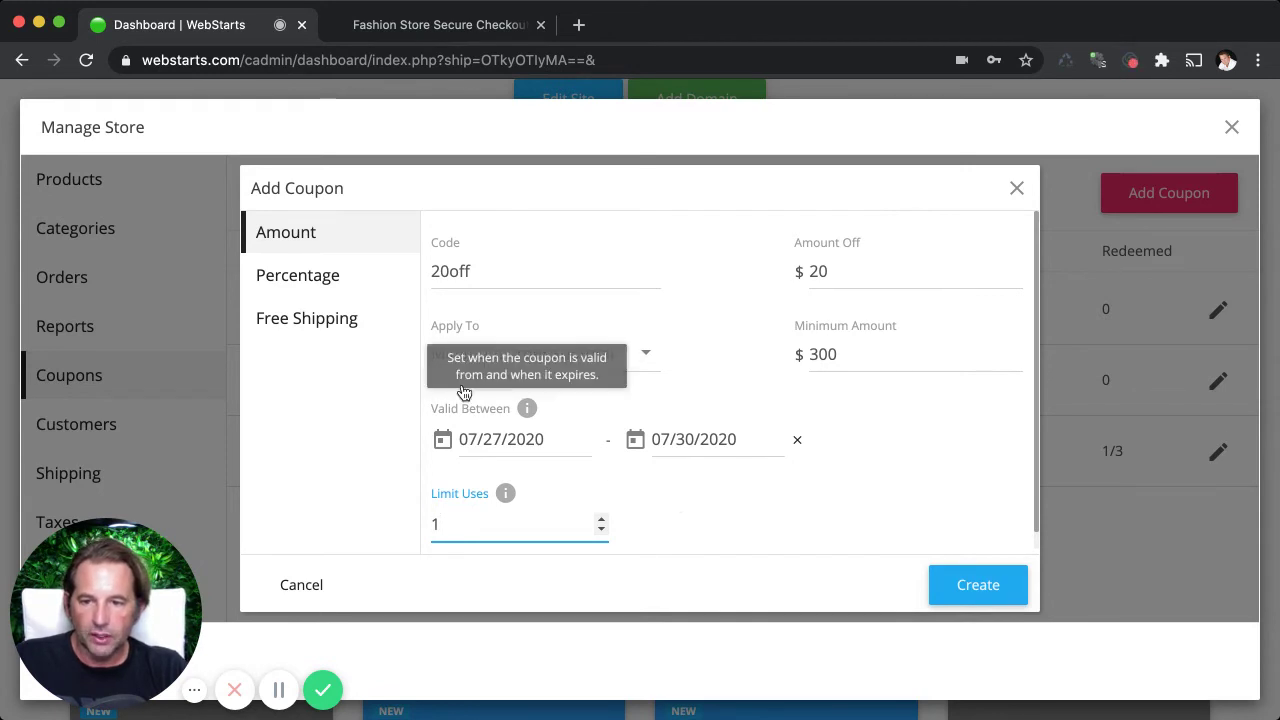
pyautogui.click(287, 289)
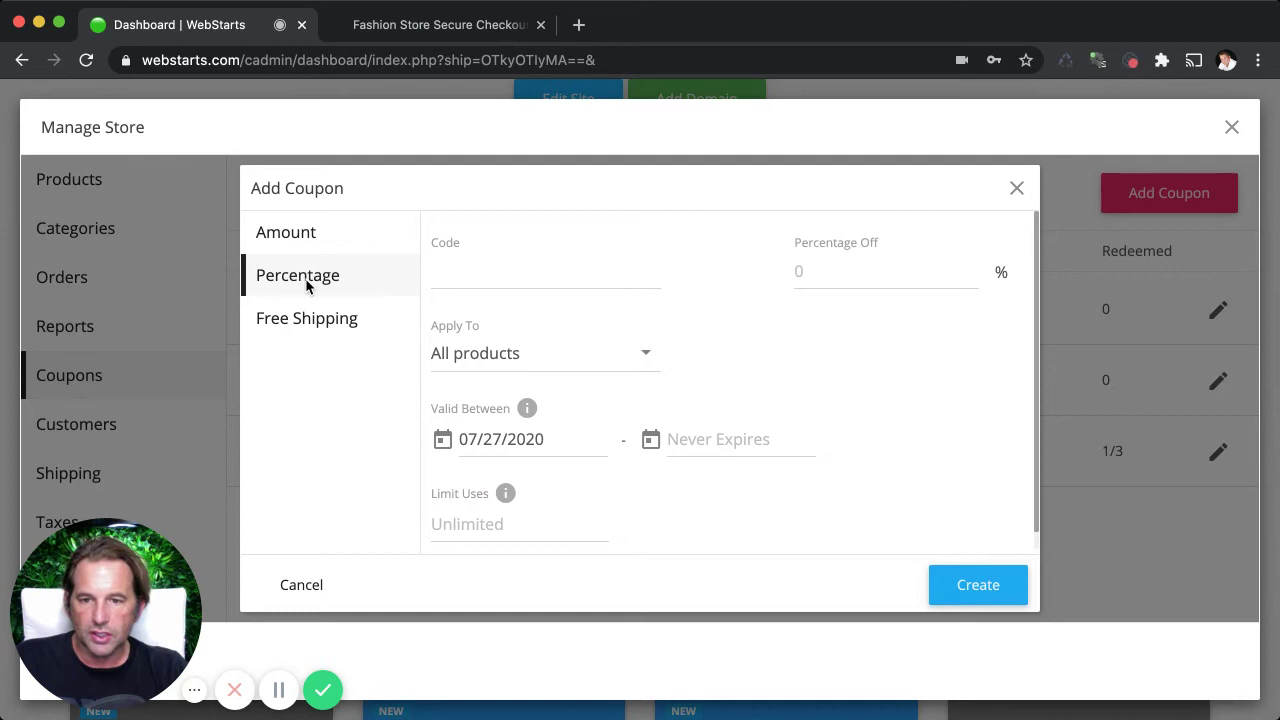
# Step: Enter coupon code 50off with 50 percent off
pyautogui.click(465, 278)
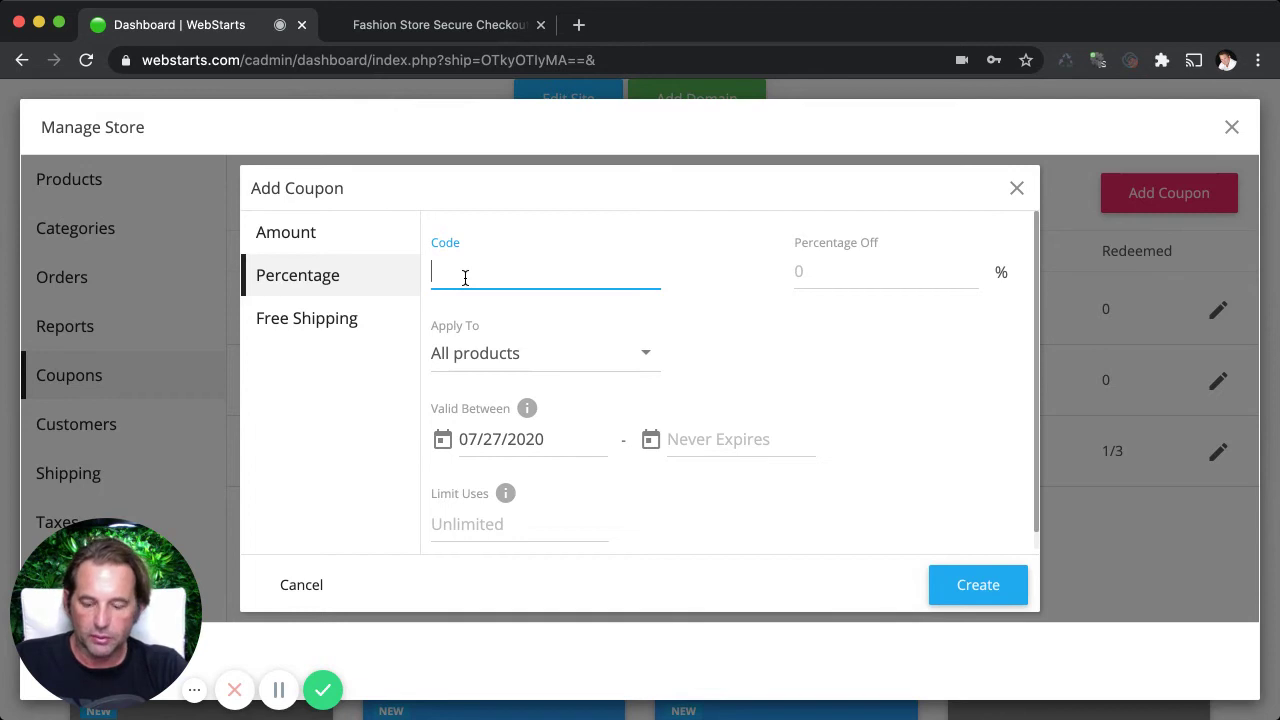
pyautogui.write('50')
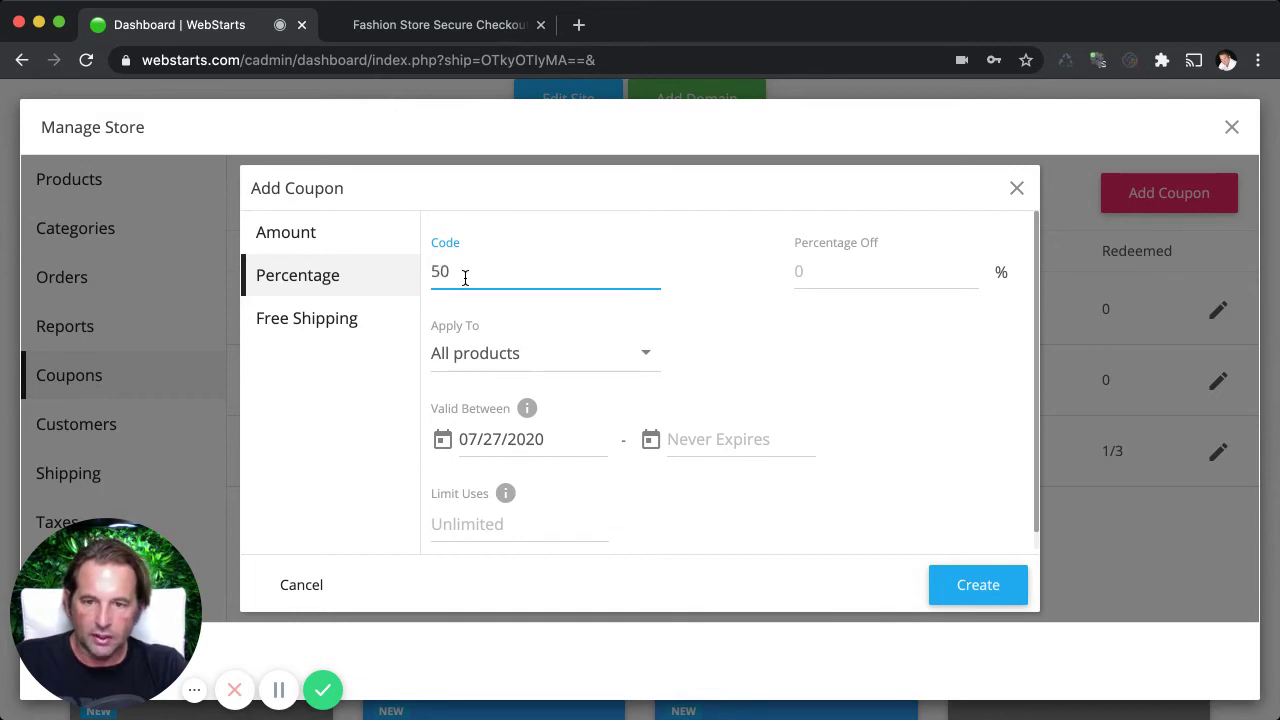
pyautogui.write('off')
pyautogui.click(818, 271)
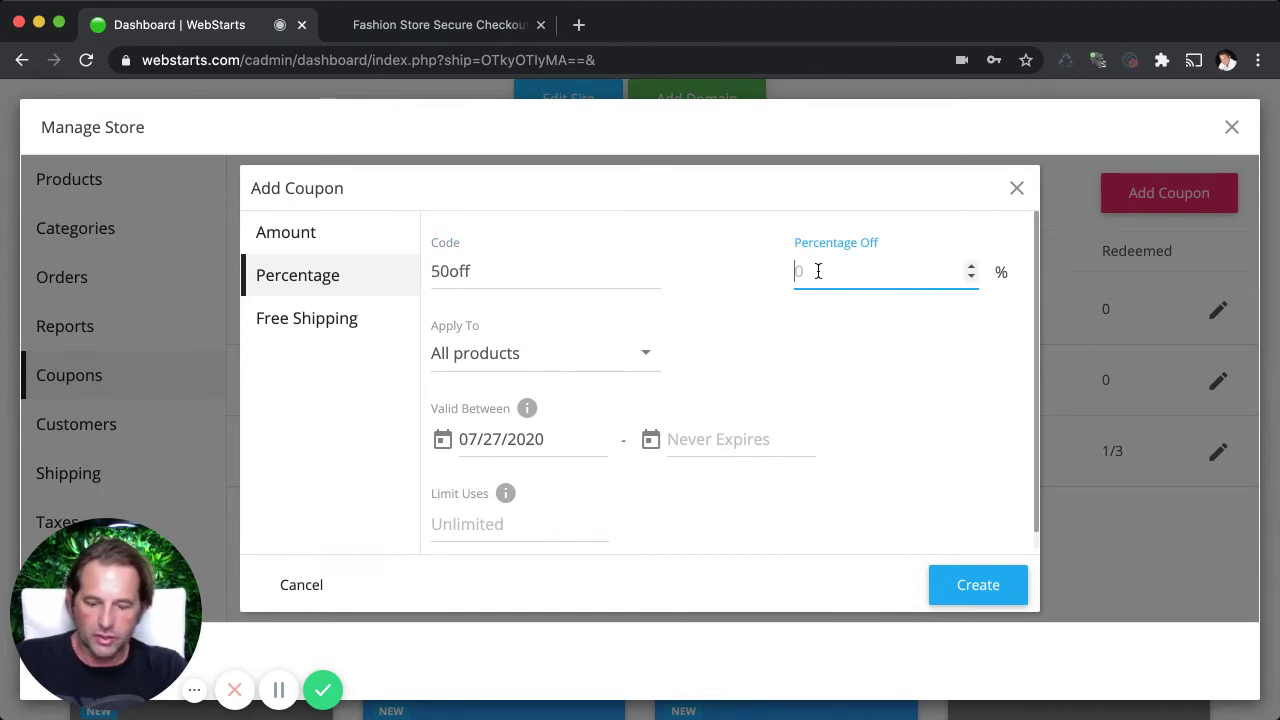
pyautogui.write('50')
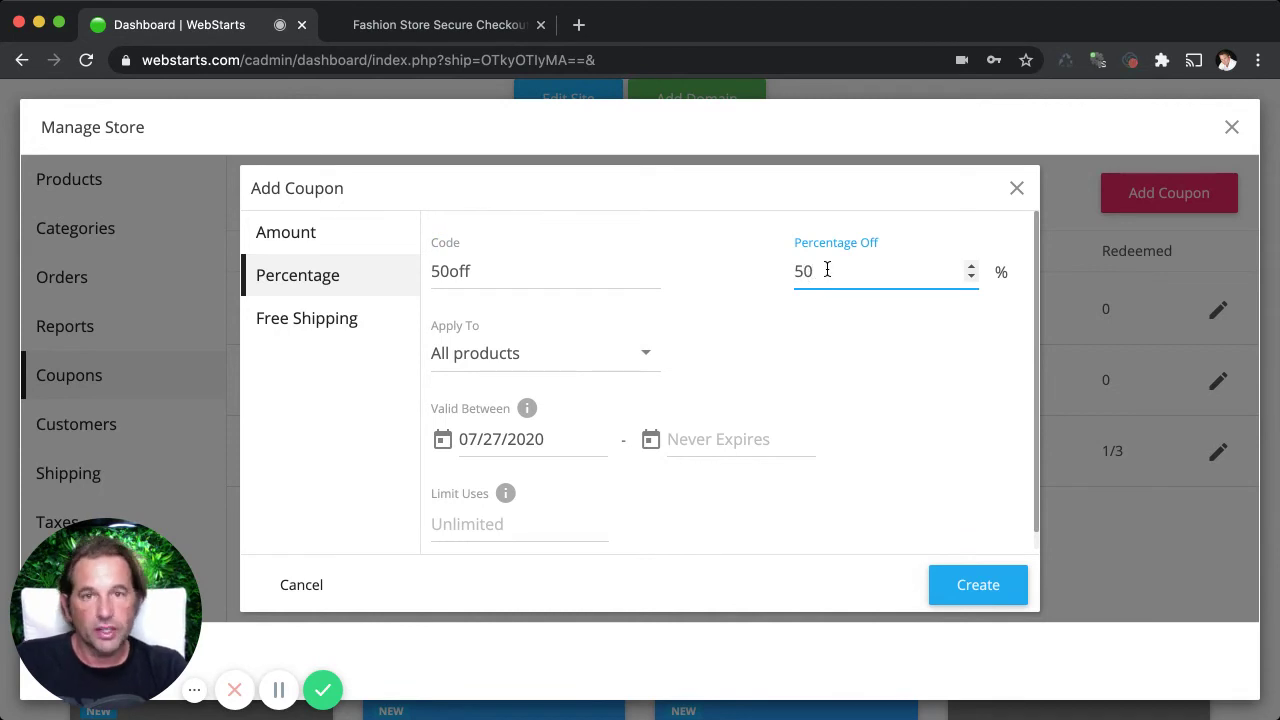
pyautogui.click(835, 376)
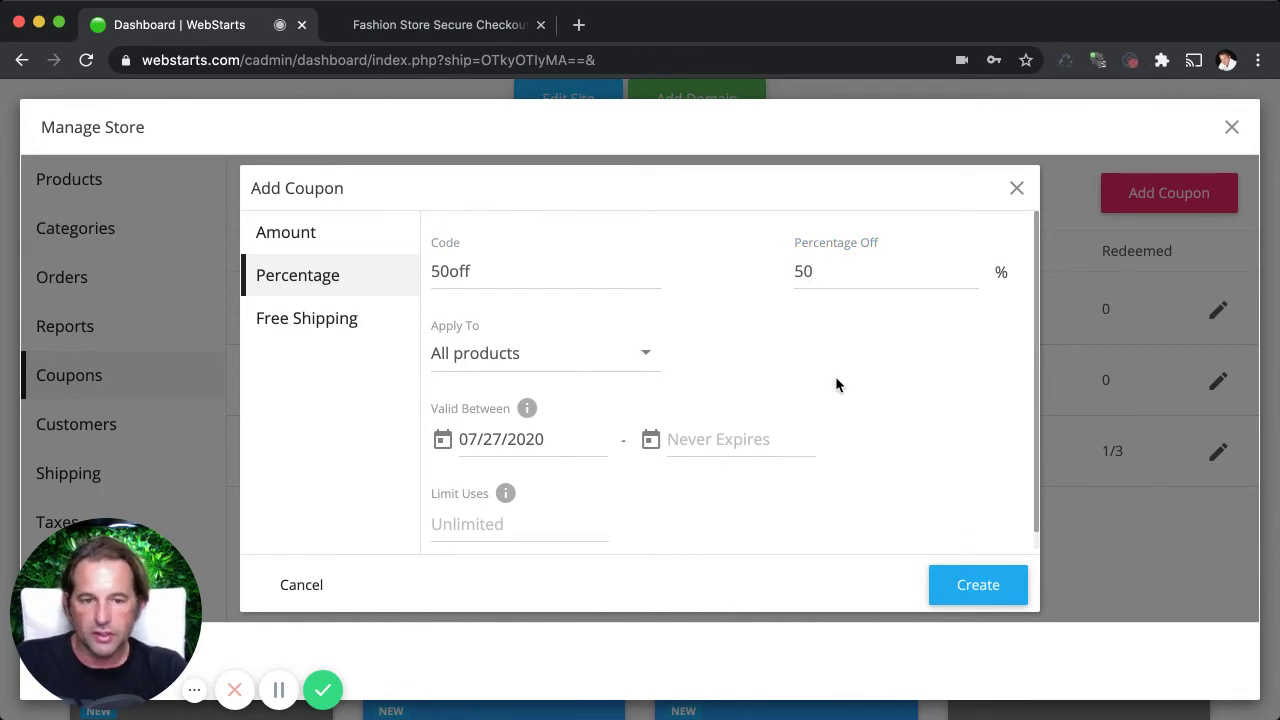
# Step: Try the Apply To options, settle on All products, and leave the end date empty
pyautogui.click(587, 368)
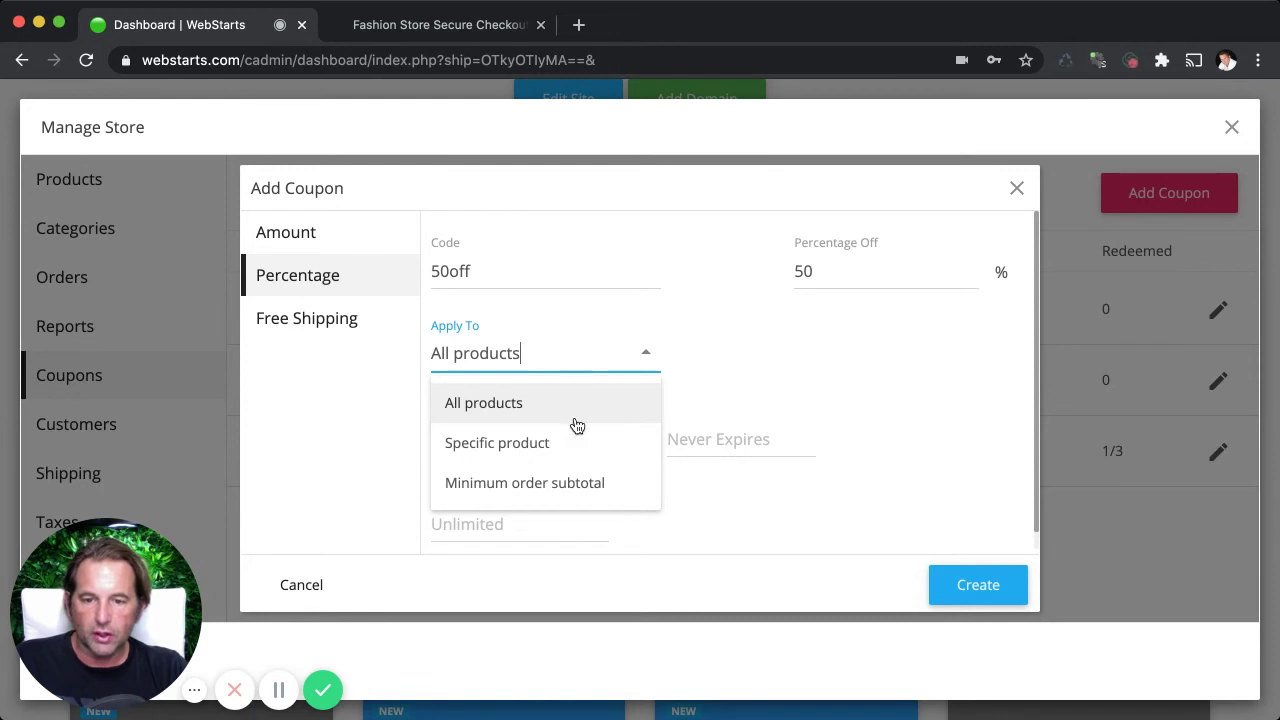
pyautogui.click(580, 460)
pyautogui.click(570, 362)
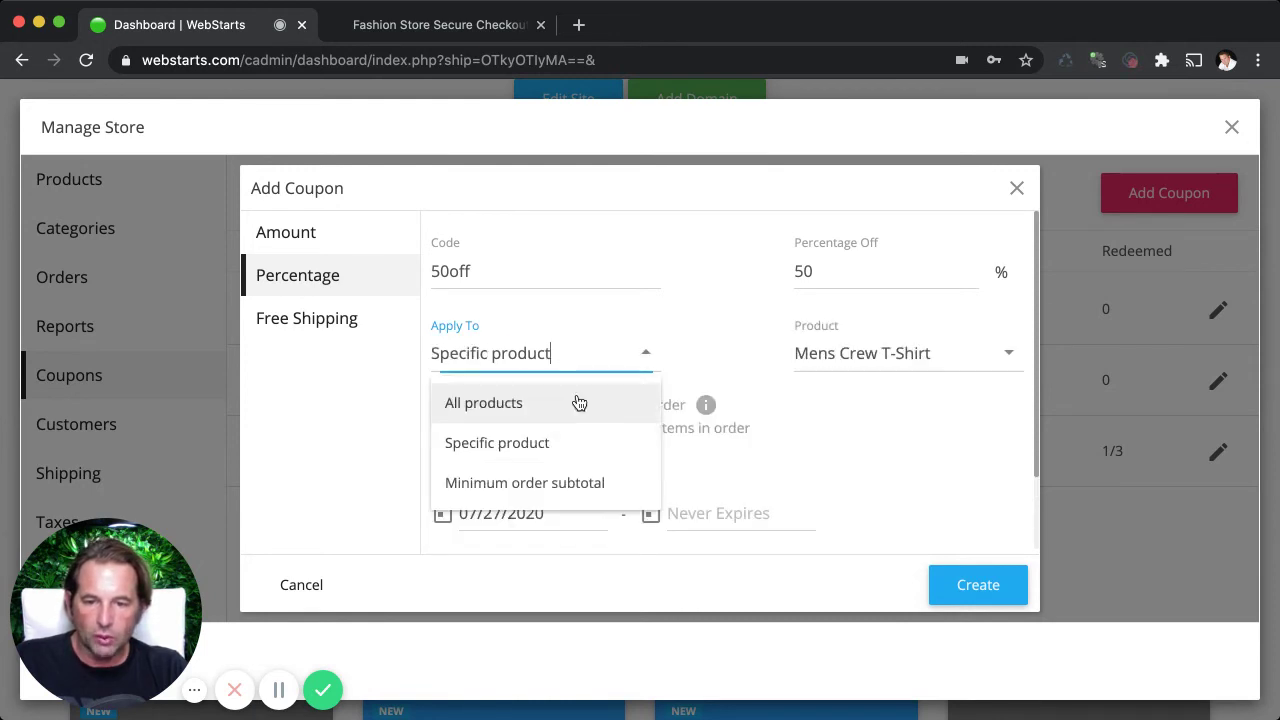
pyautogui.click(550, 483)
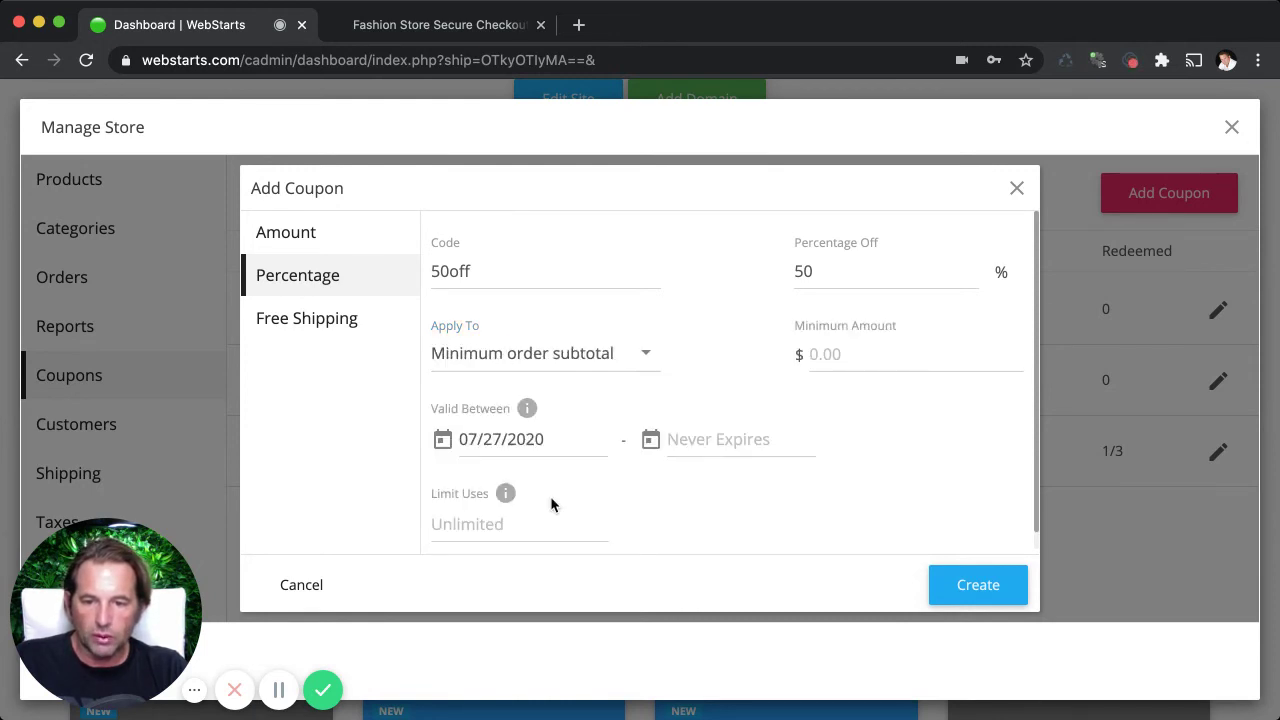
pyautogui.click(566, 358)
pyautogui.click(557, 404)
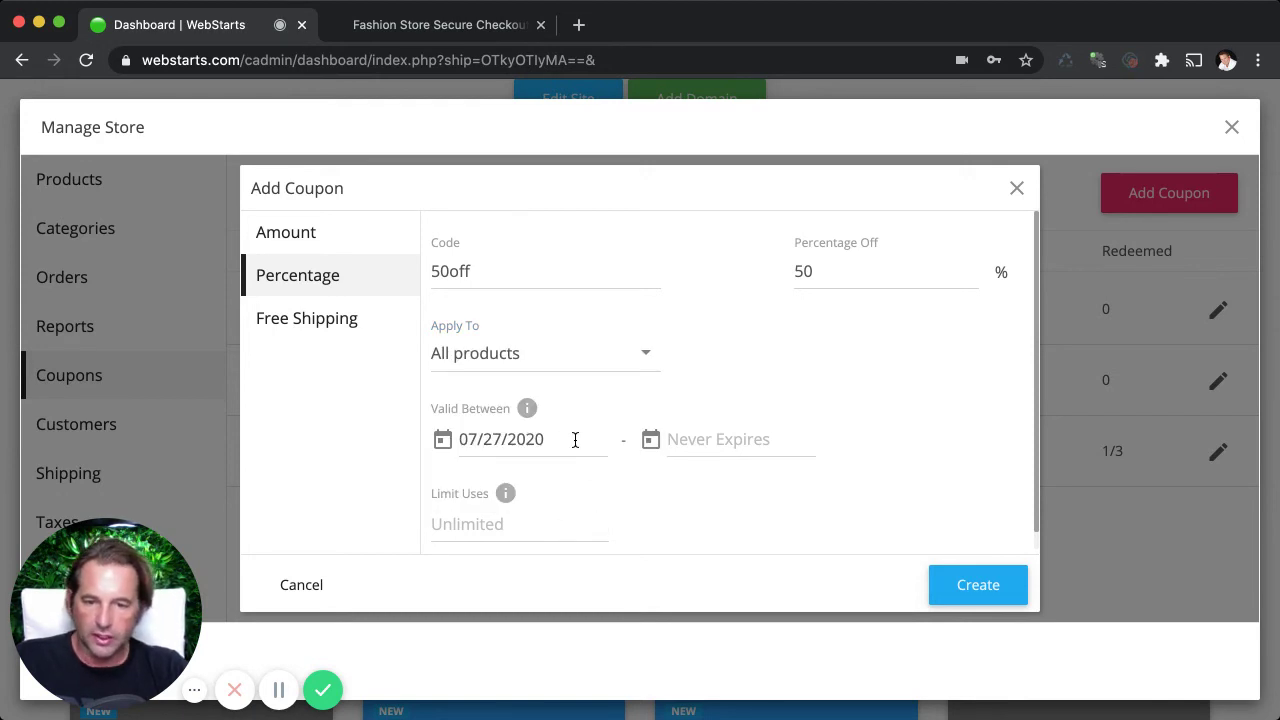
pyautogui.scroll(-1, 709, 500)
pyautogui.click(731, 412)
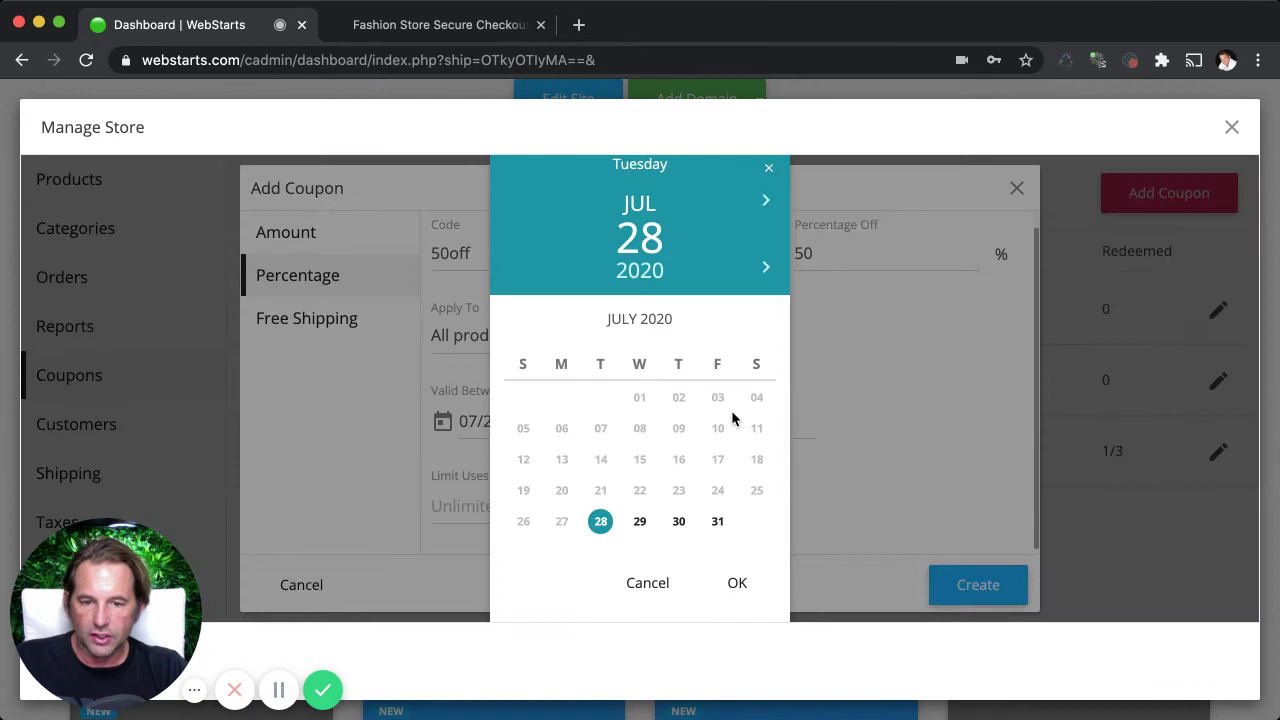
pyautogui.click(768, 168)
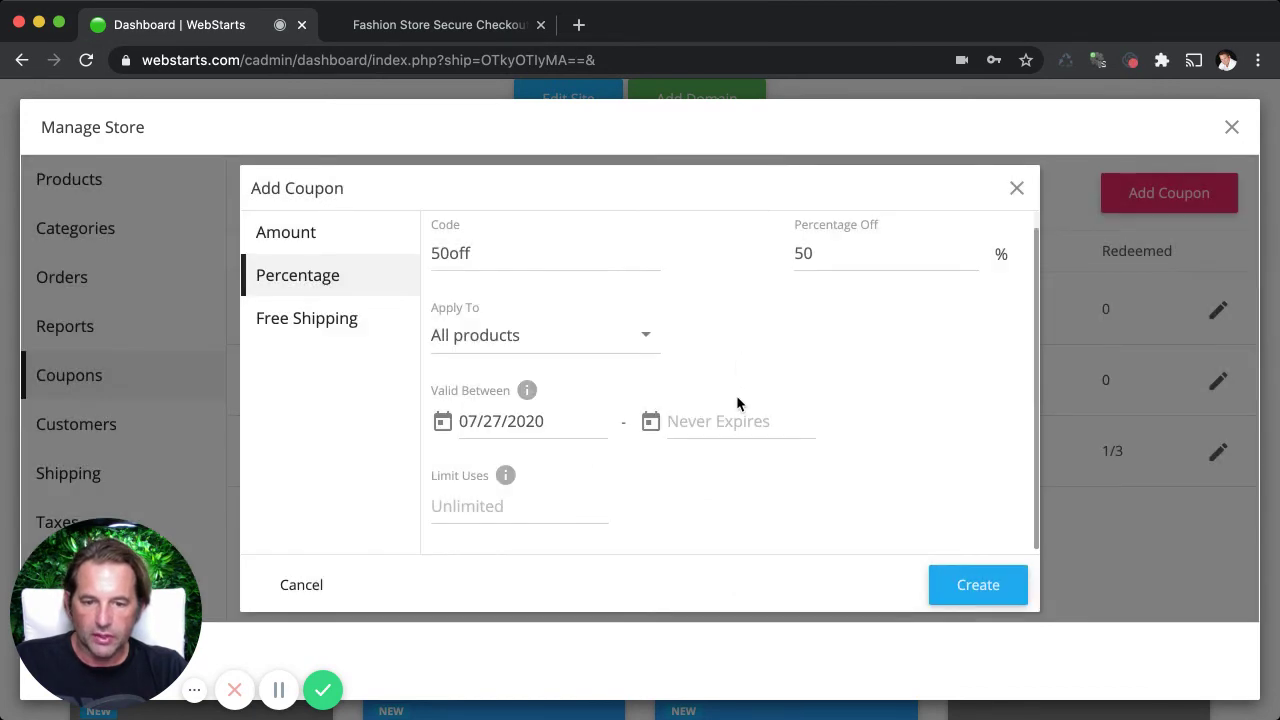
# Step: Create the Free Shipping coupon 'freeshipping' requiring a $100 minimum order subtotal
pyautogui.click(302, 324)
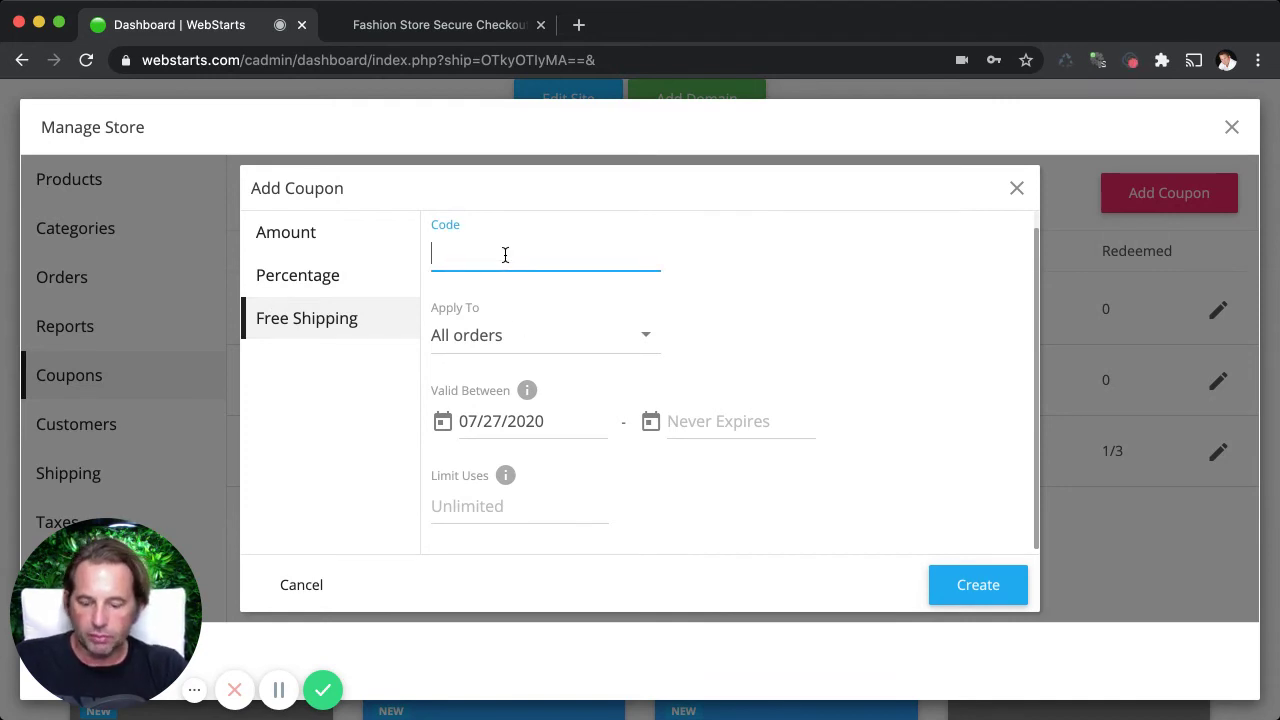
pyautogui.write('freeshipping')
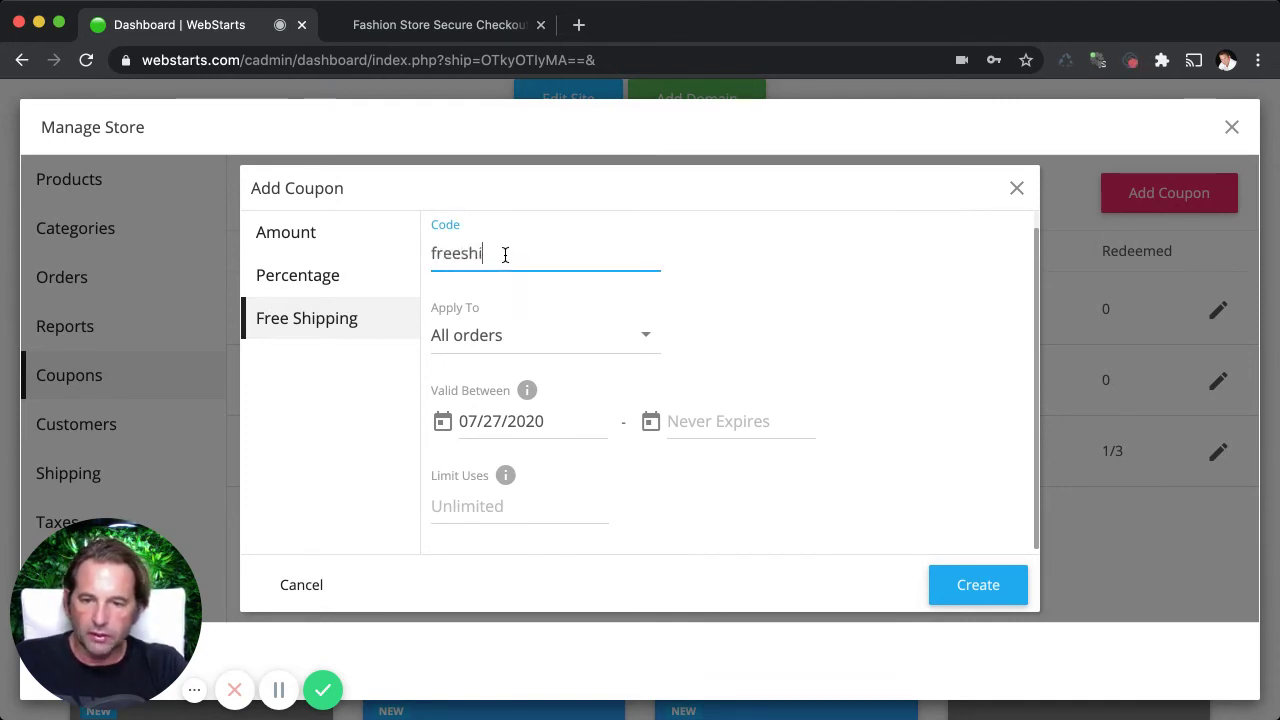
pyautogui.click(534, 332)
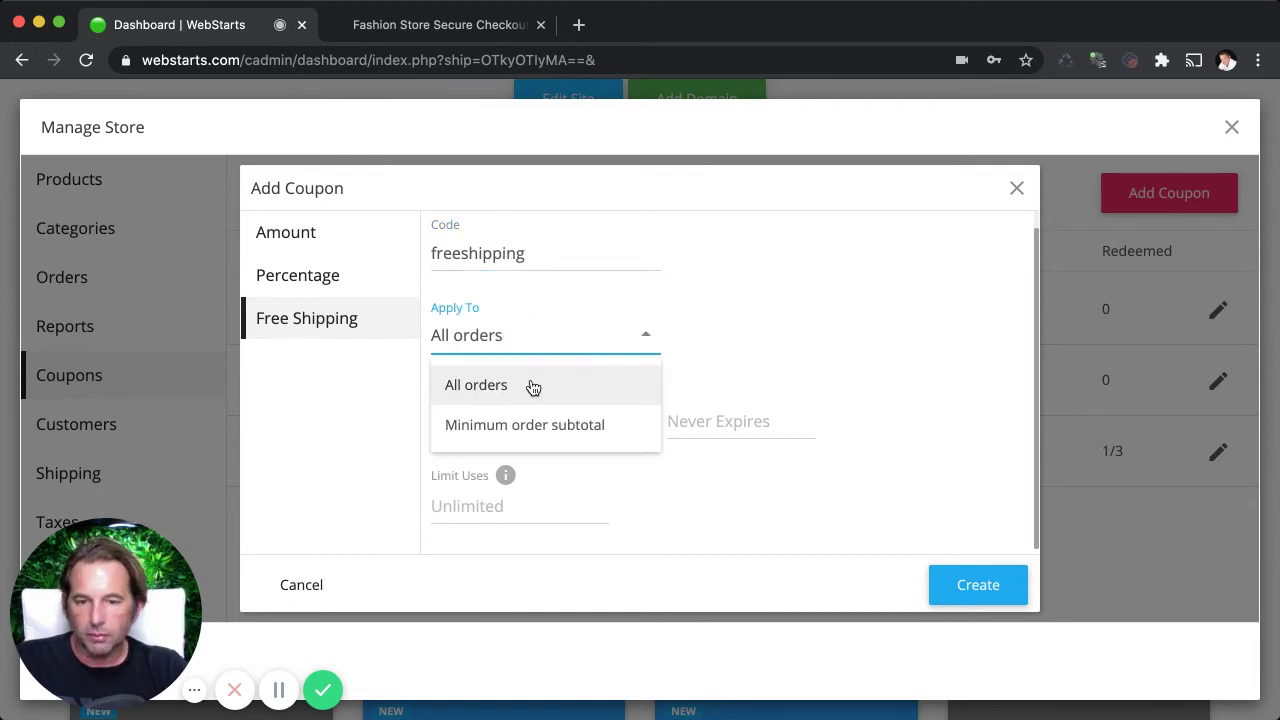
pyautogui.click(547, 440)
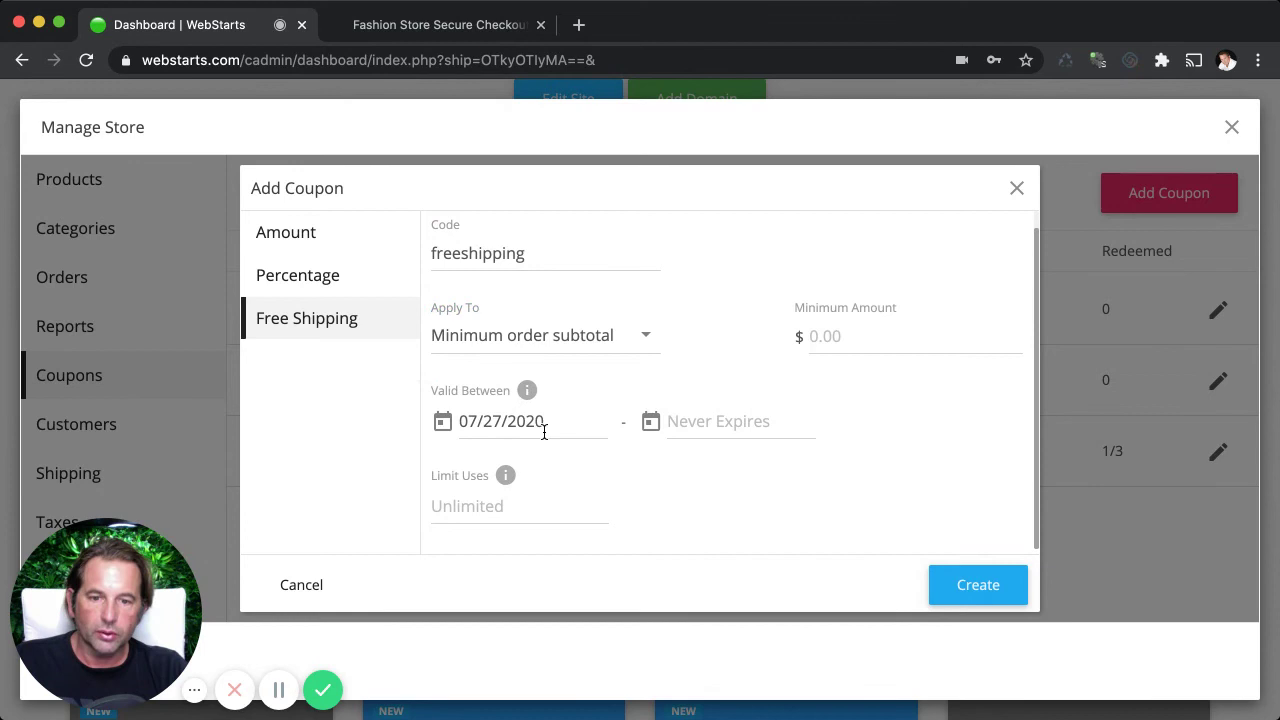
pyautogui.click(822, 347)
pyautogui.write('100')
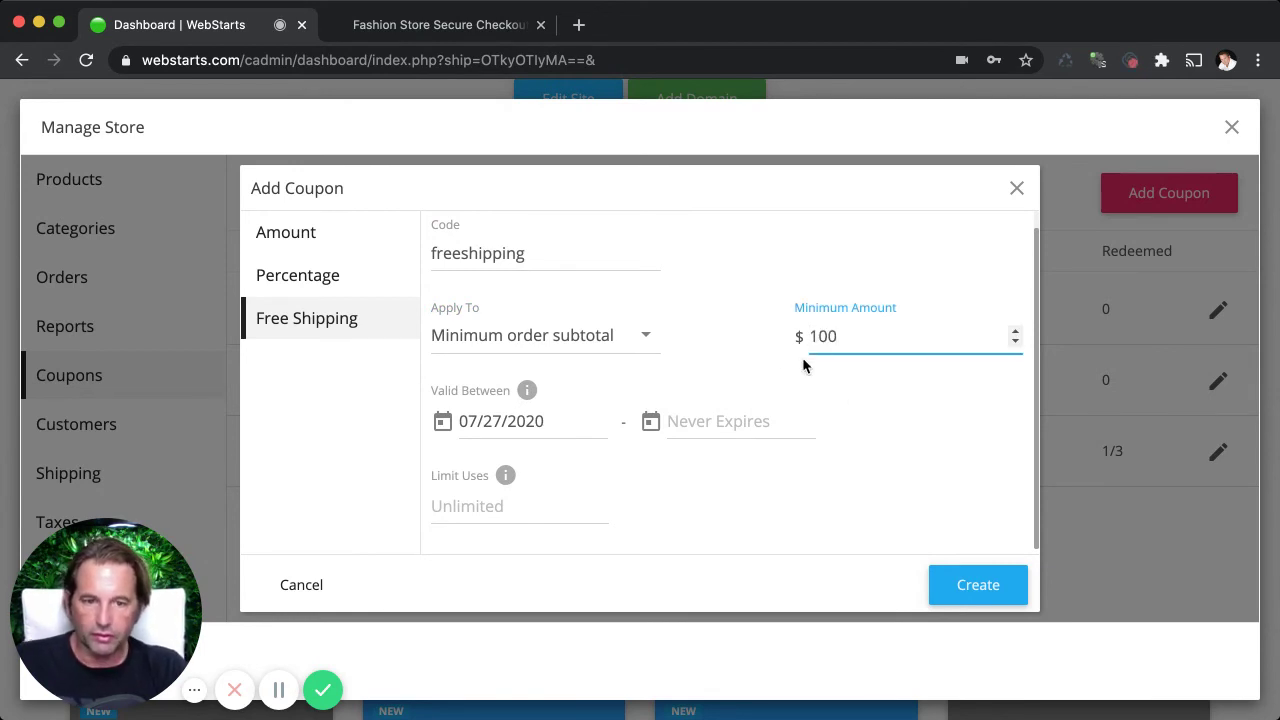
pyautogui.click(858, 400)
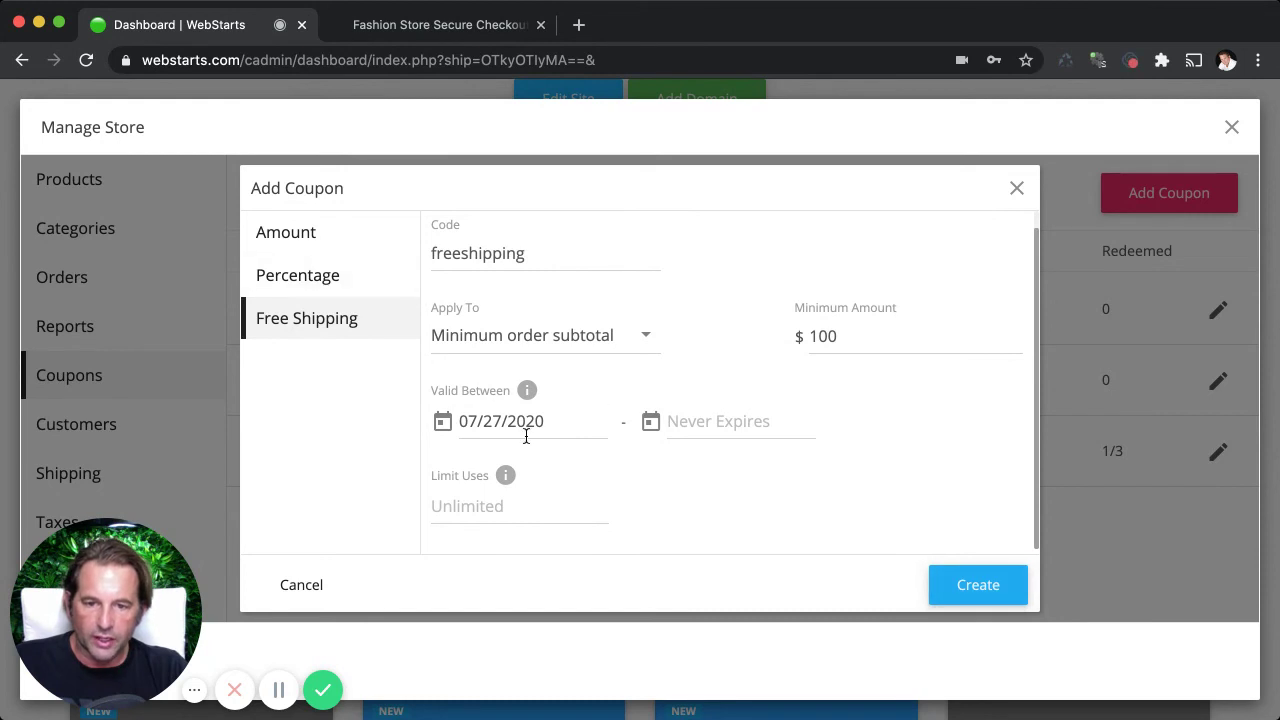
pyautogui.click(952, 588)
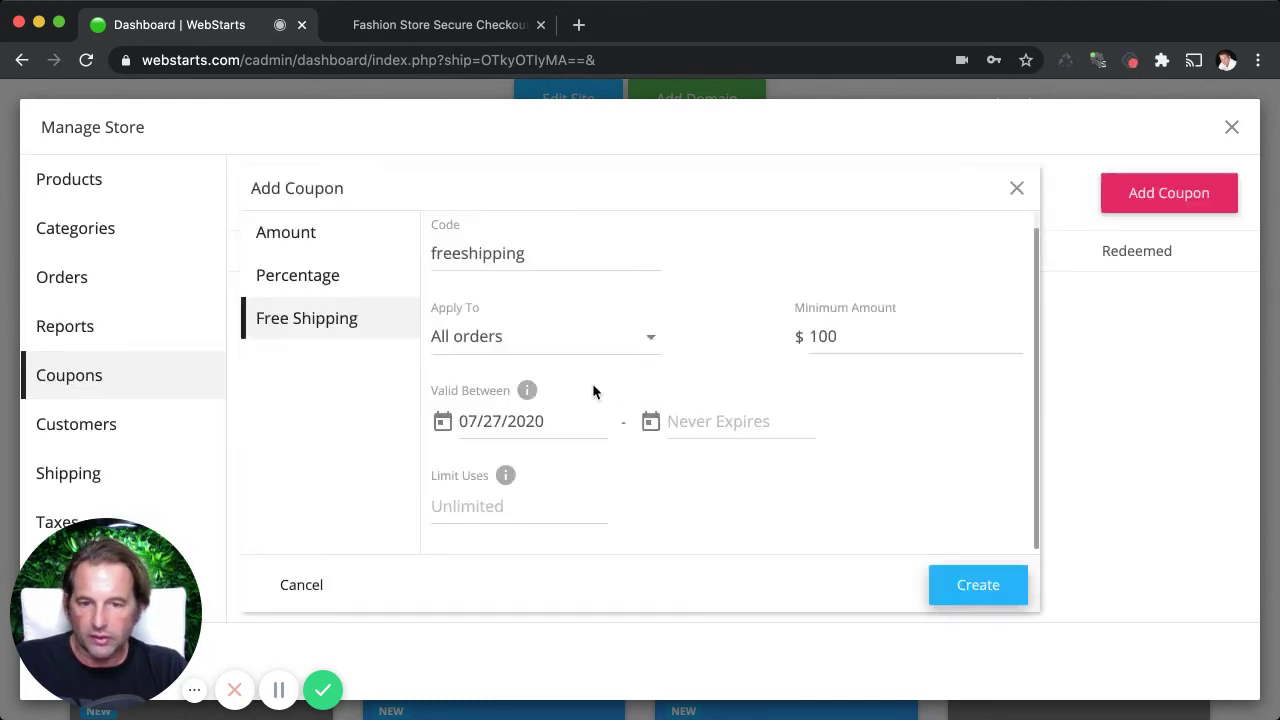
pyautogui.moveTo(494, 317); pyautogui.dragTo(415, 313)
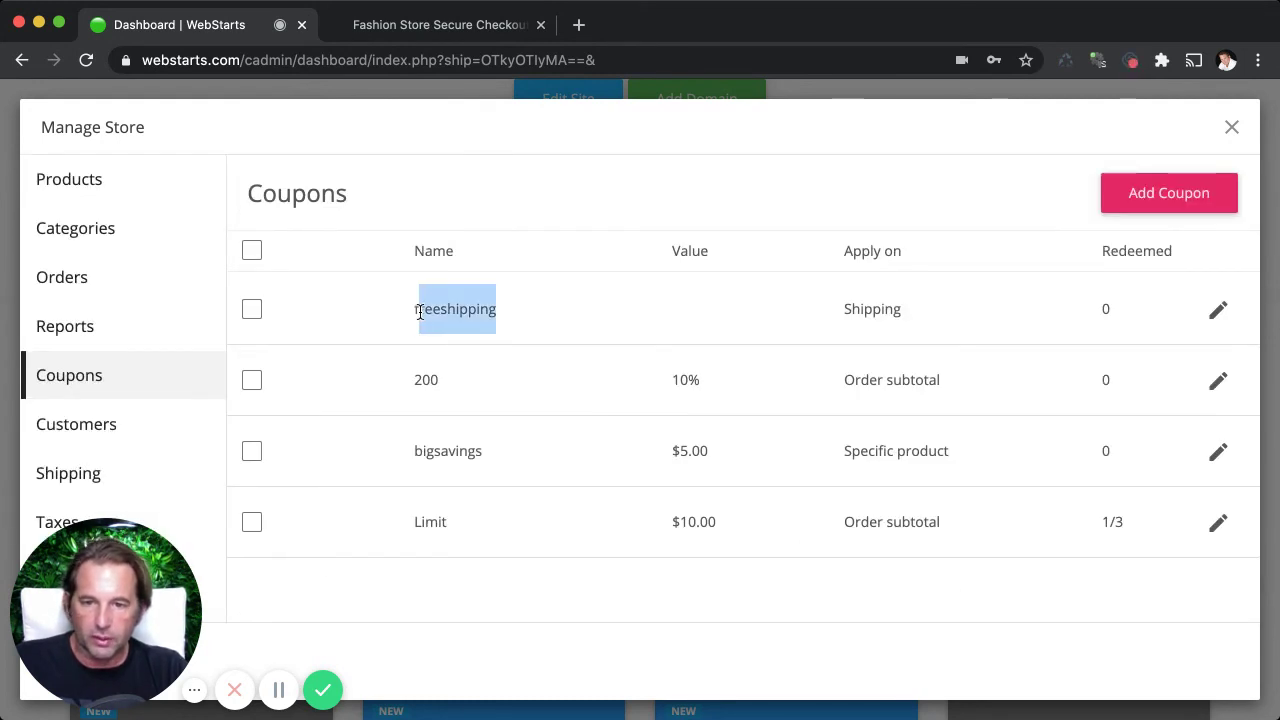
# Step: Apply freeshipping at checkout and receive the $100.00 minimum subtotal error
pyautogui.click(451, 28)
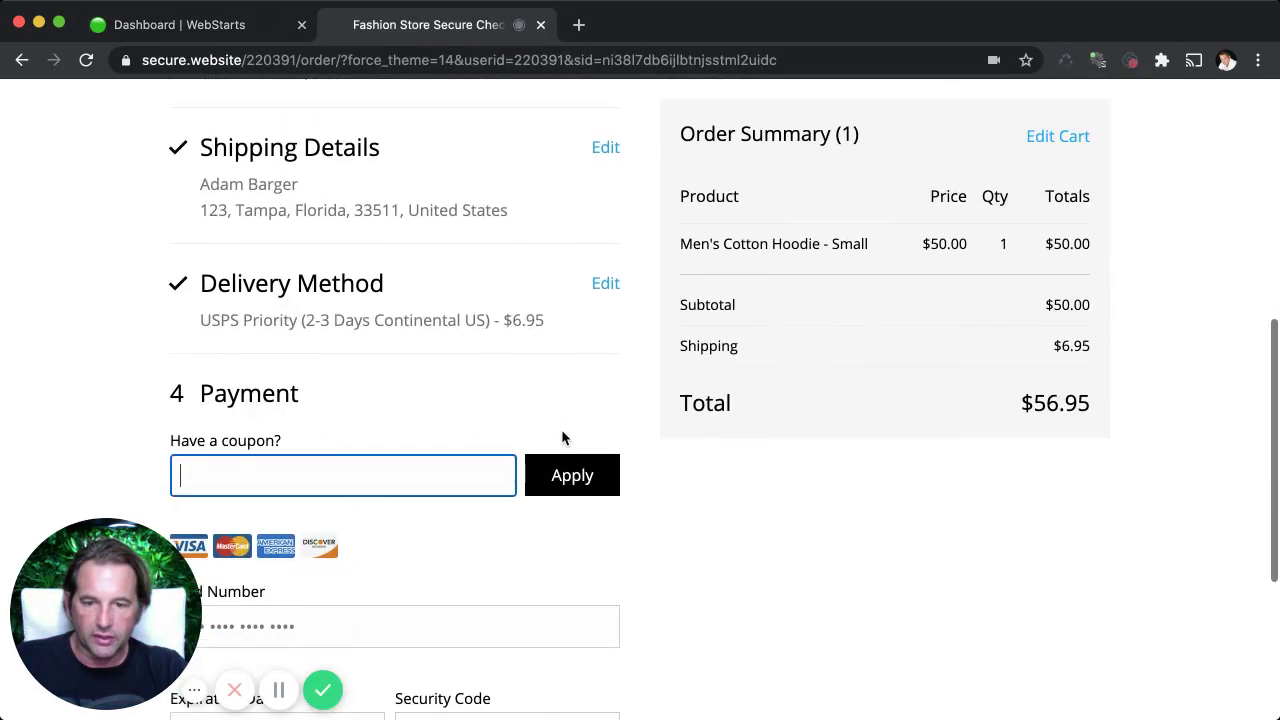
pyautogui.write('freeshipping')
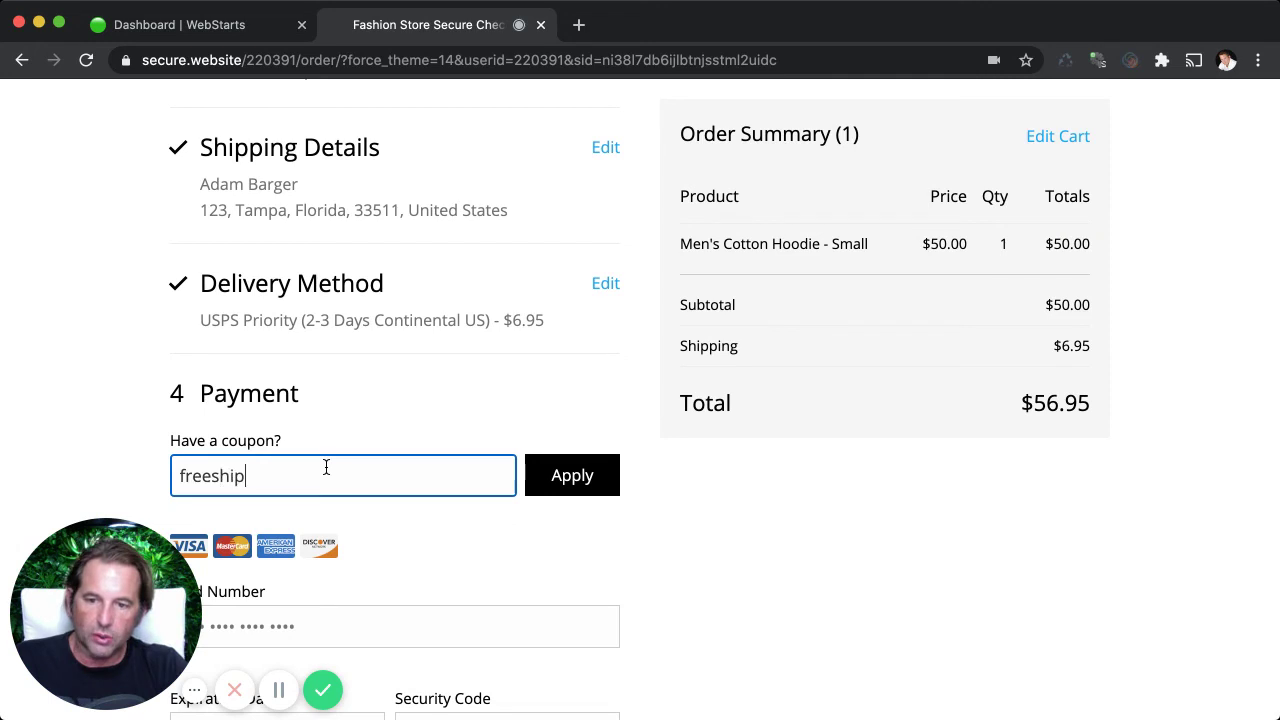
pyautogui.click(592, 490)
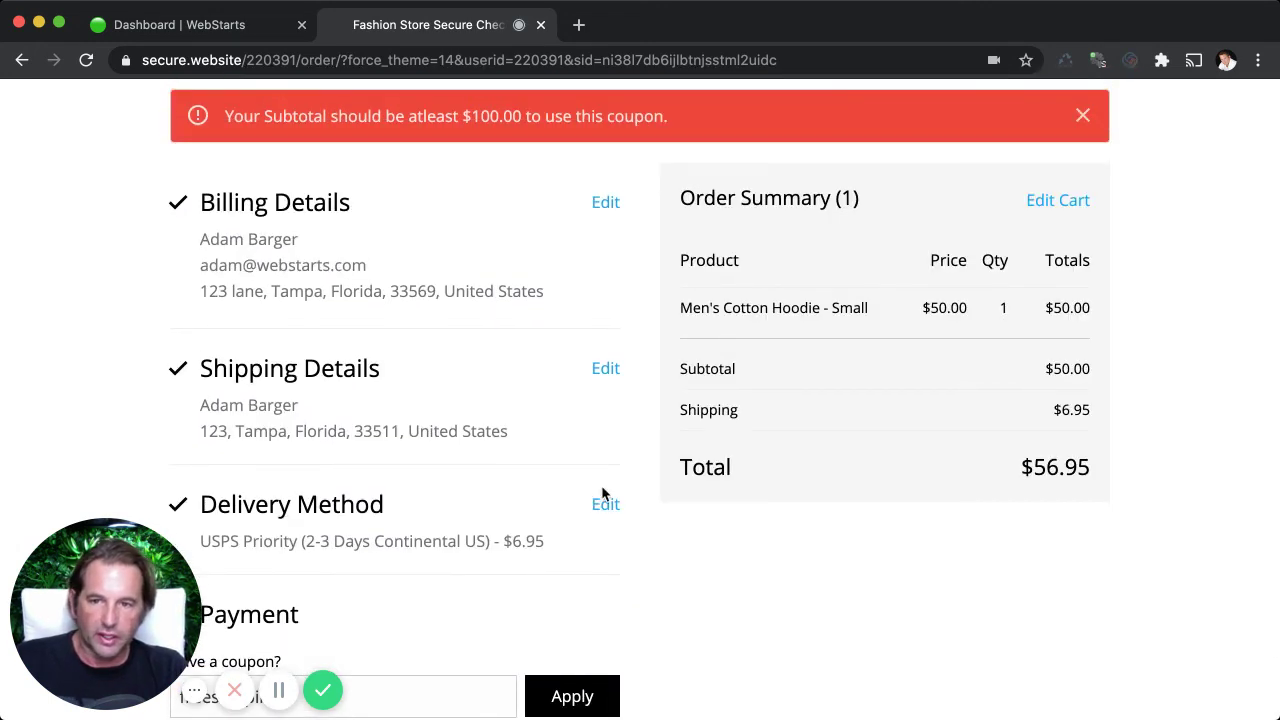
pyautogui.scroll(1, 660, 405)
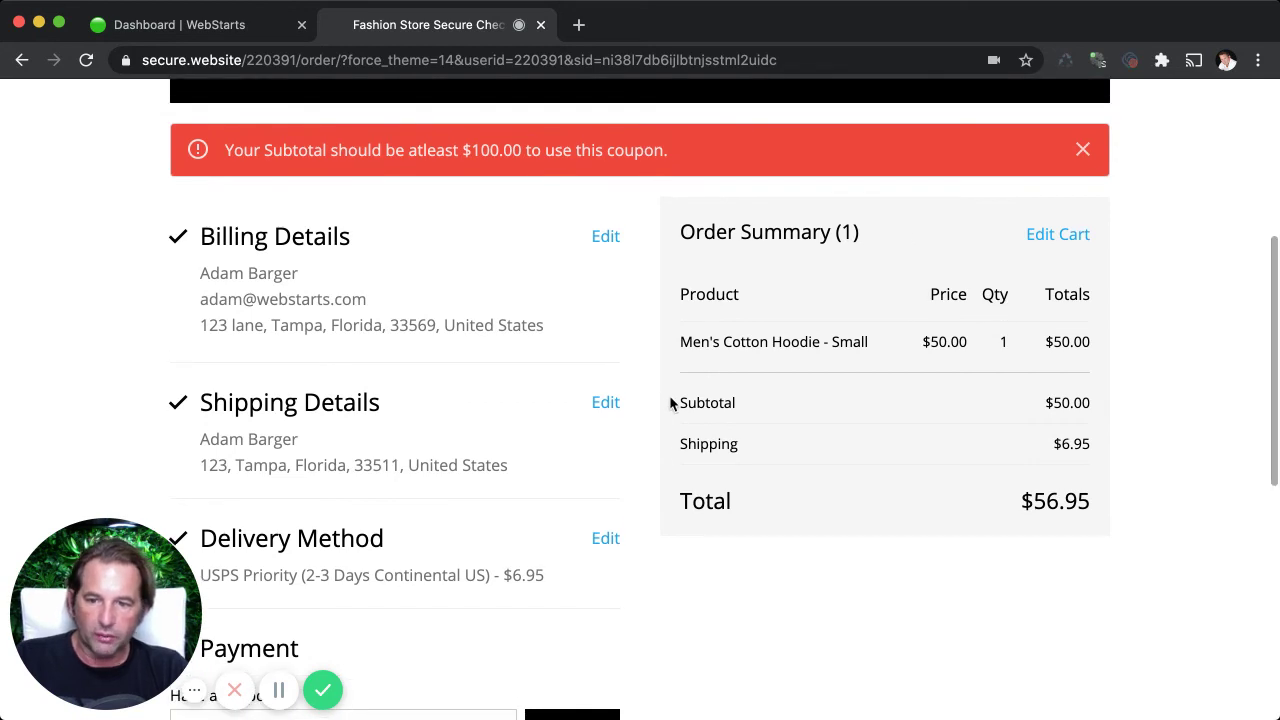
pyautogui.scroll(-1, 663, 452)
pyautogui.scroll(-4, 600, 420)
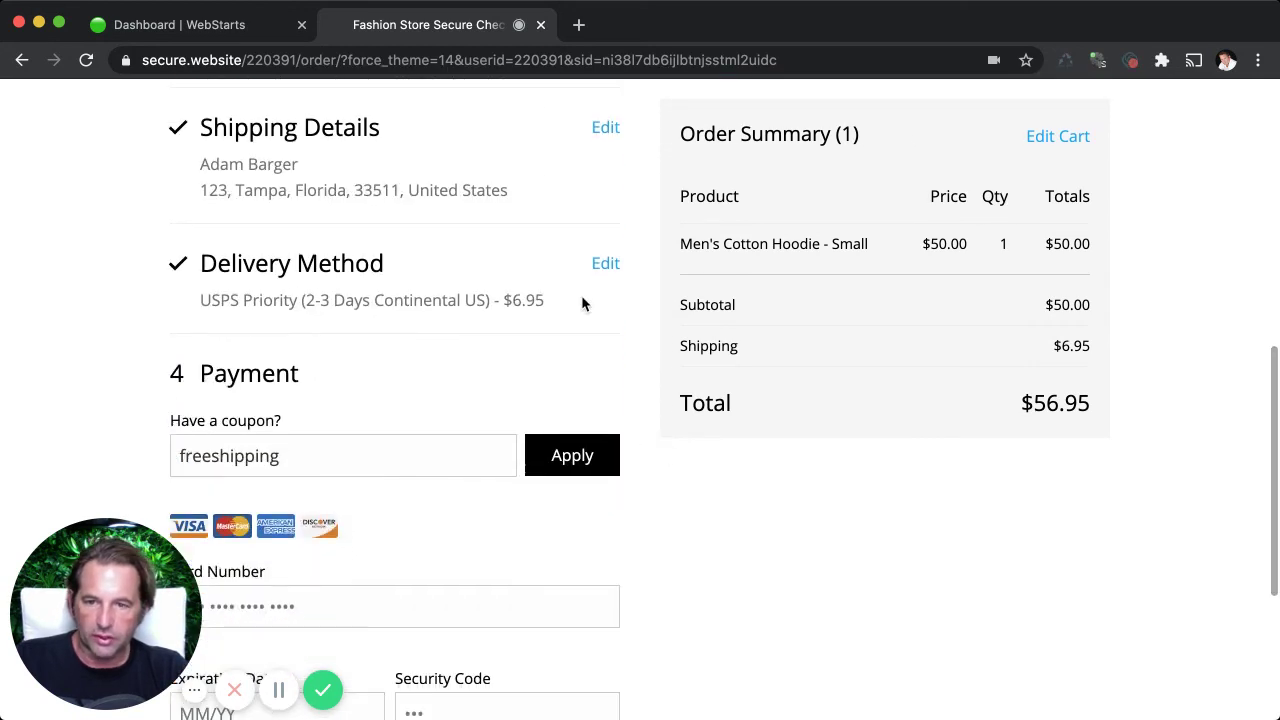
pyautogui.scroll(8, 589, 309)
# Step: Edit the cart to 3 hoodies and return to checkout with a $150.00 subtotal
pyautogui.click(1066, 352)
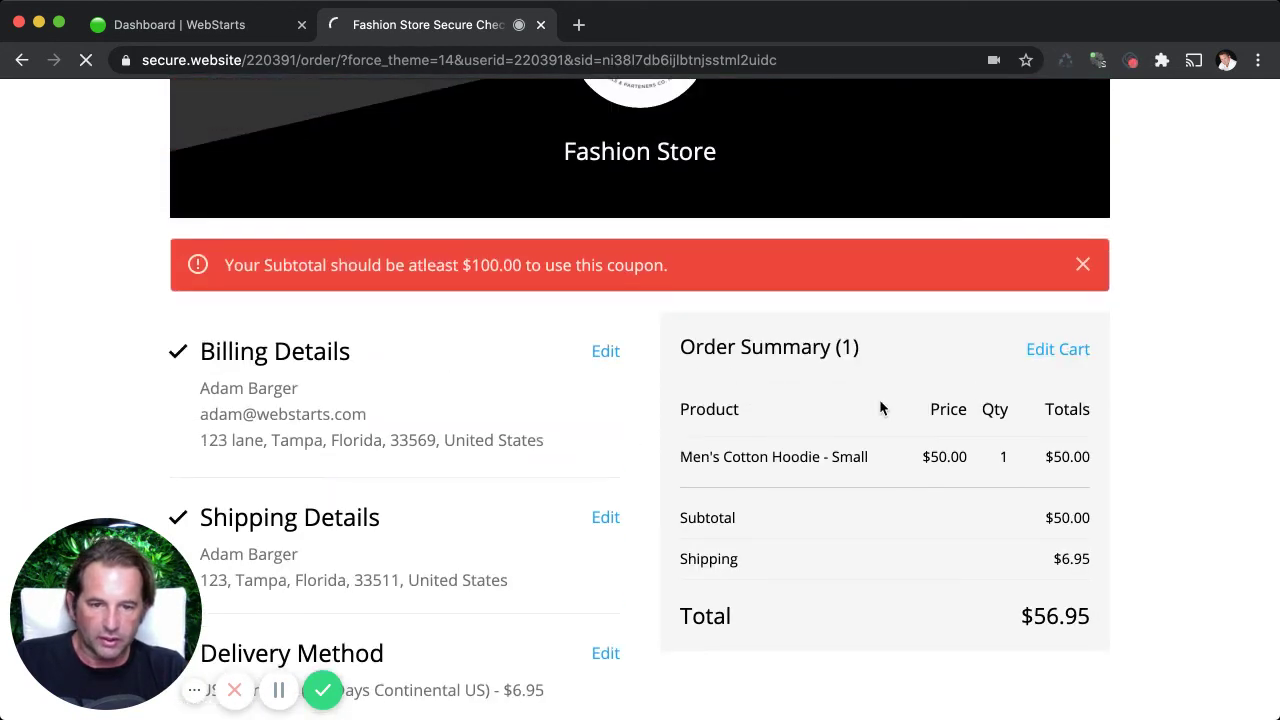
pyautogui.click(898, 512)
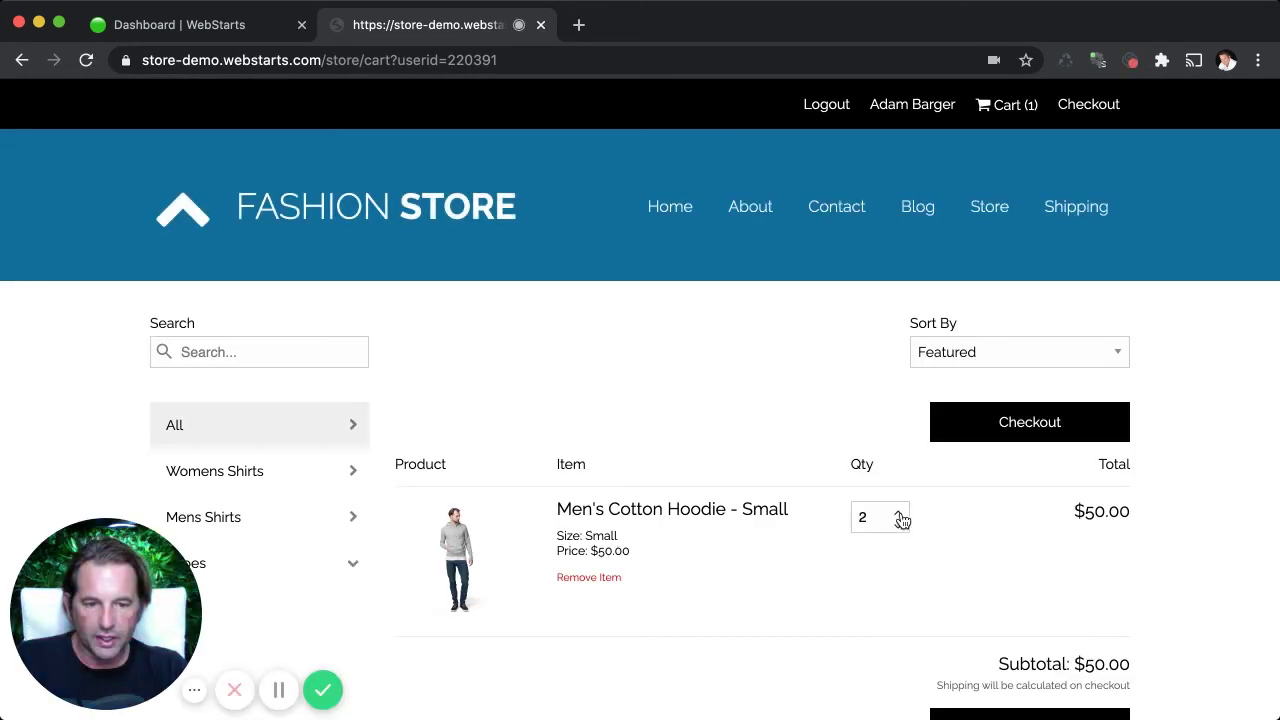
pyautogui.click(898, 512)
pyautogui.scroll(-3, 965, 516)
pyautogui.click(971, 572)
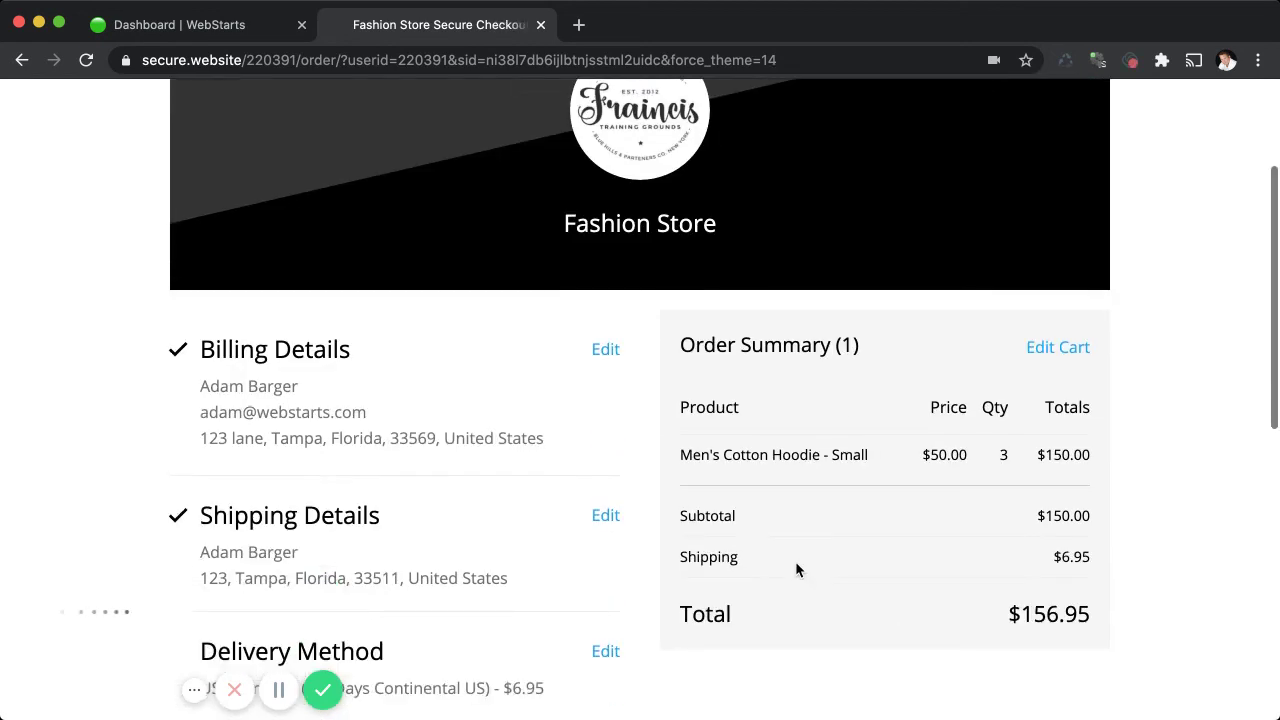
# Step: Apply the freeshipping coupon at checkout, removing the $6.95 shipping charge
pyautogui.click(423, 378)
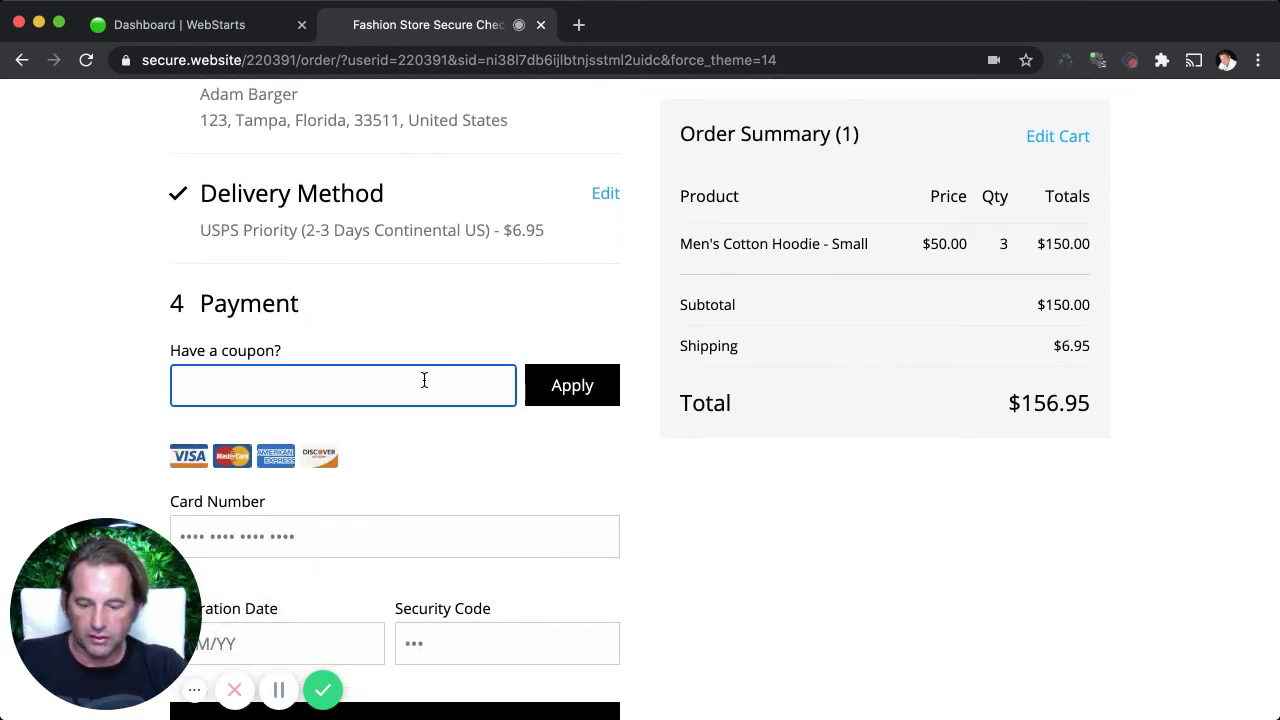
pyautogui.write('freeshipping')
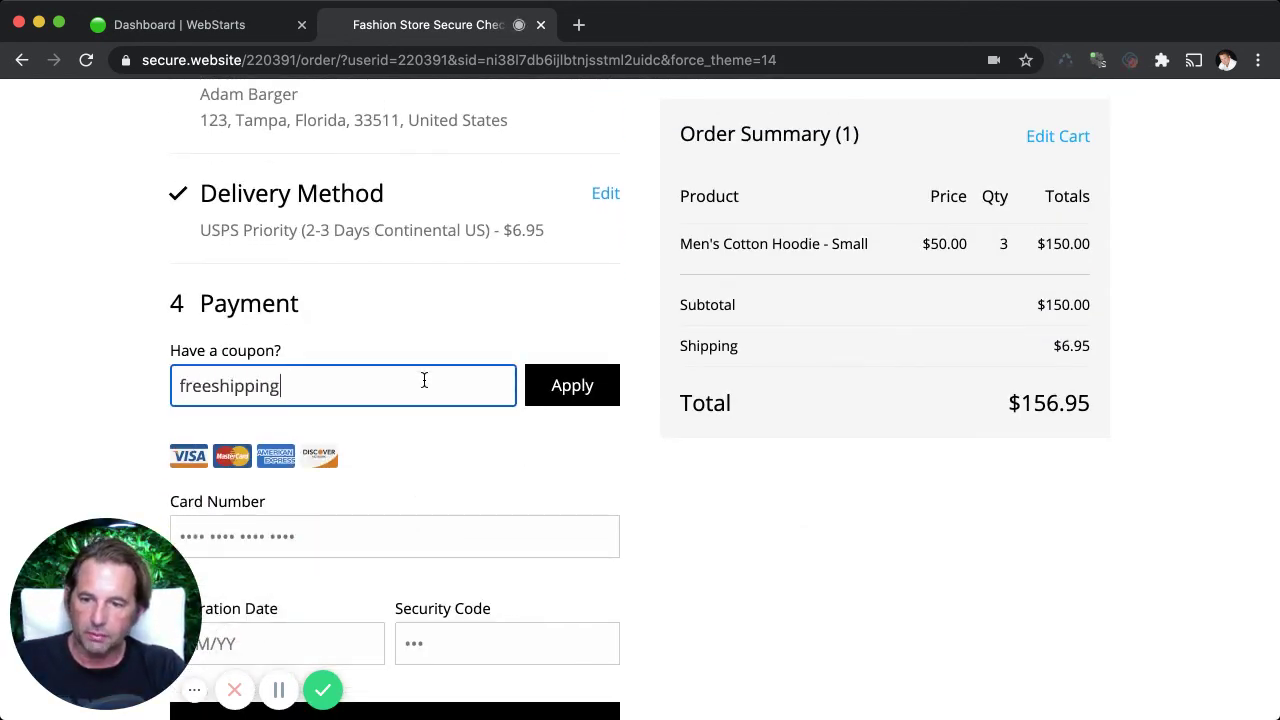
pyautogui.click(578, 387)
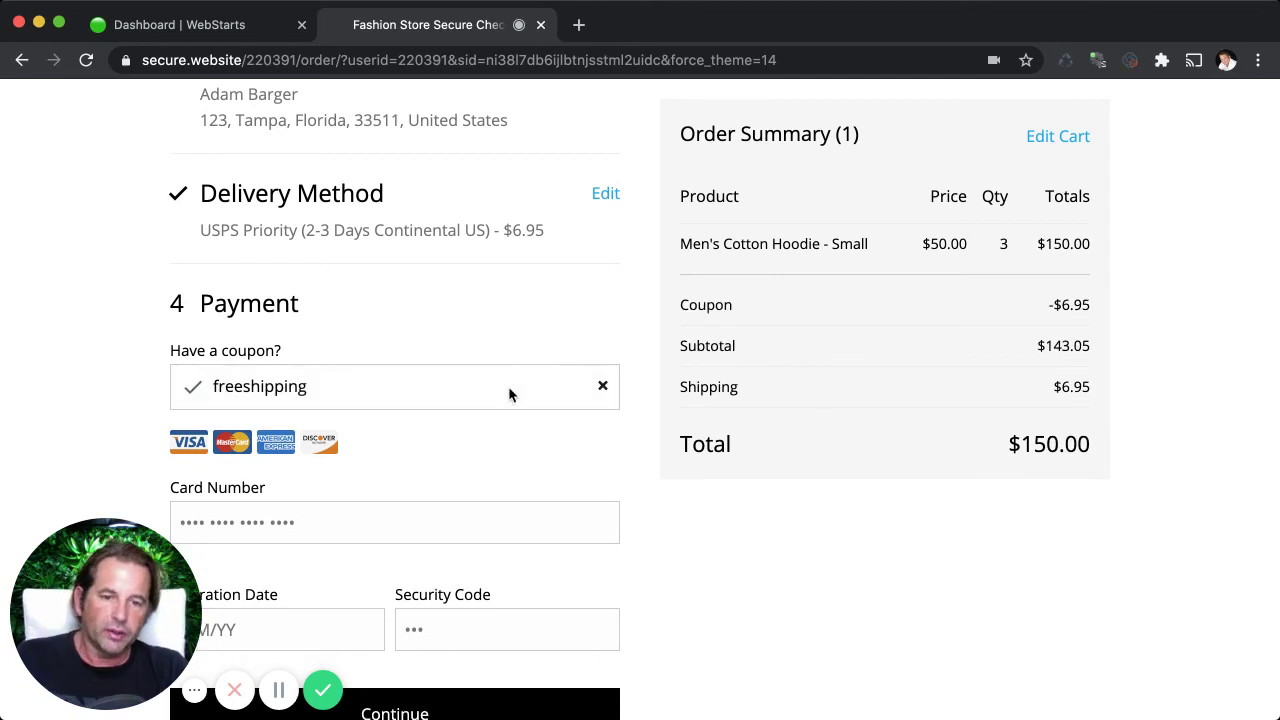
# Step: Highlight the coupon discount, shipping charge and $150.00 total in the order summary
pyautogui.scroll(1, 840, 376)
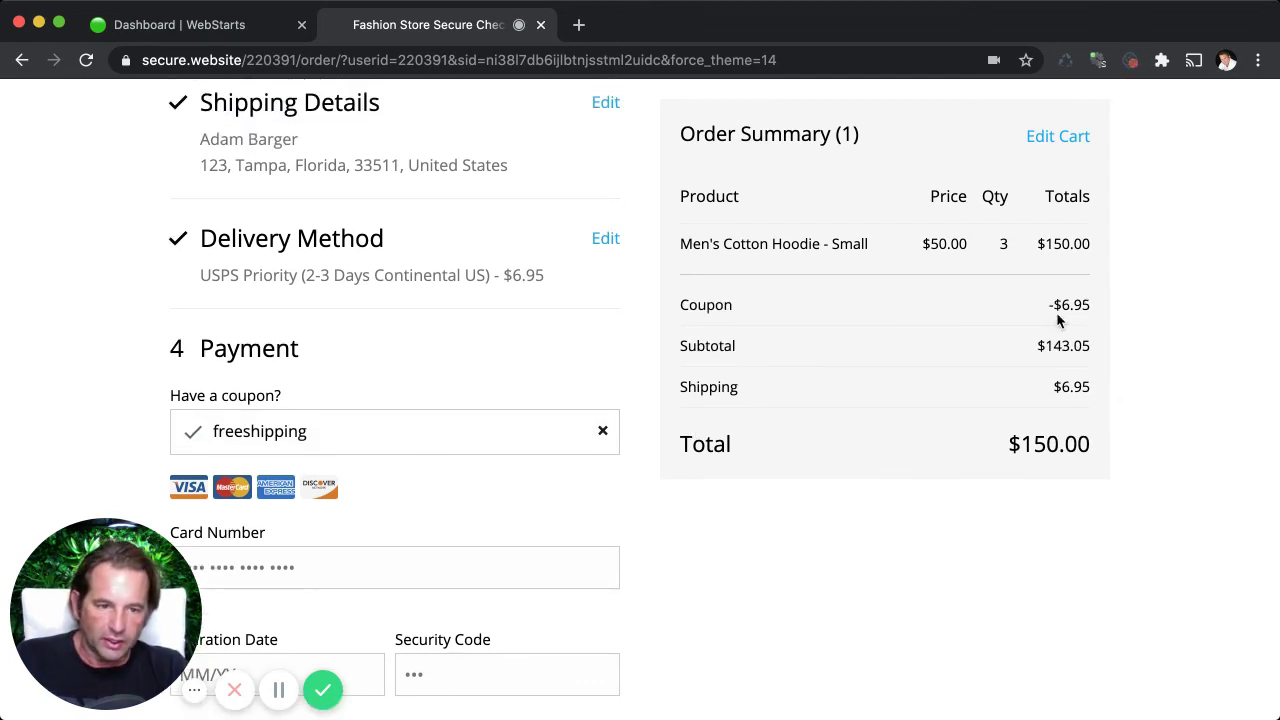
pyautogui.moveTo(1029, 303); pyautogui.dragTo(1100, 308)
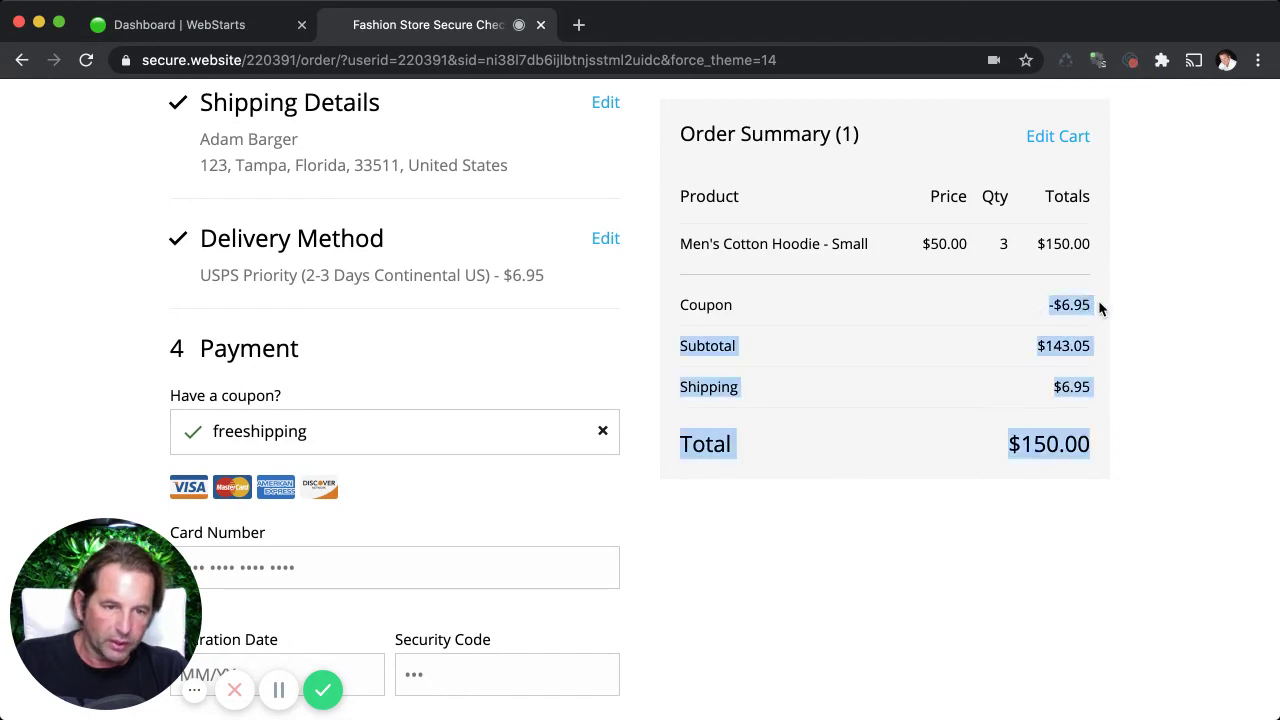
pyautogui.click(1108, 394)
pyautogui.moveTo(1094, 387); pyautogui.dragTo(1049, 392)
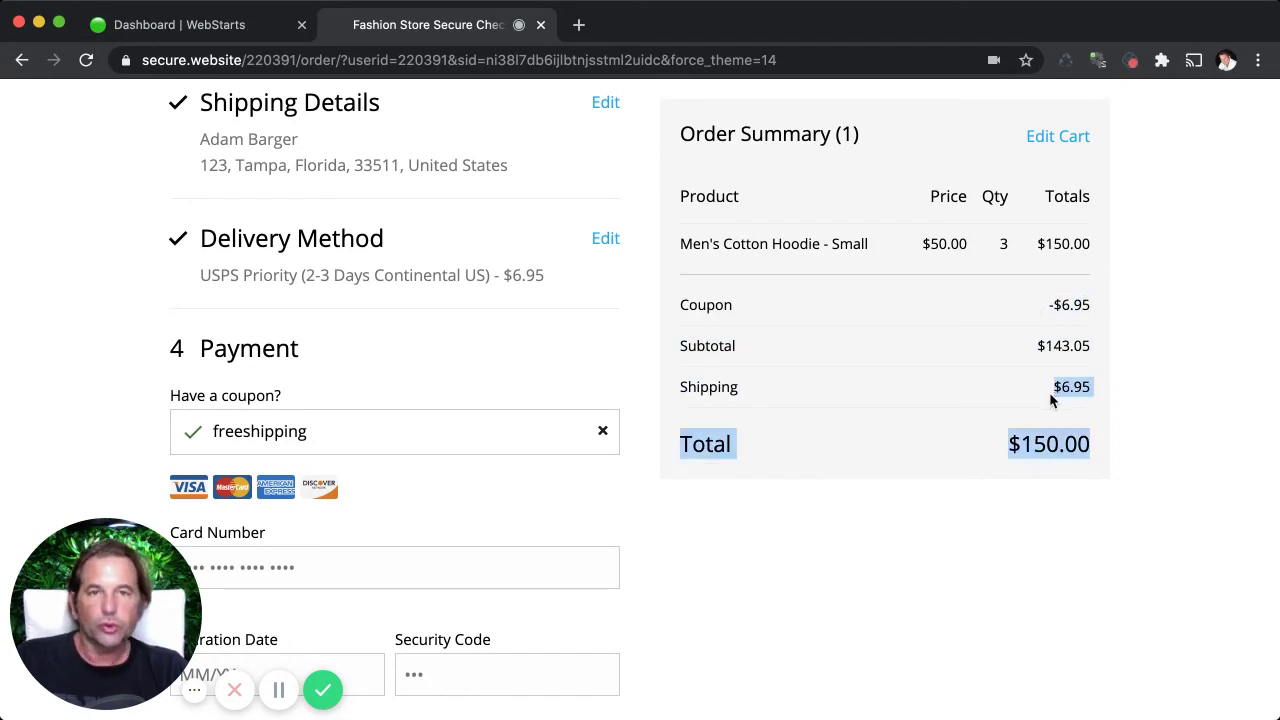
pyautogui.click(1047, 499)
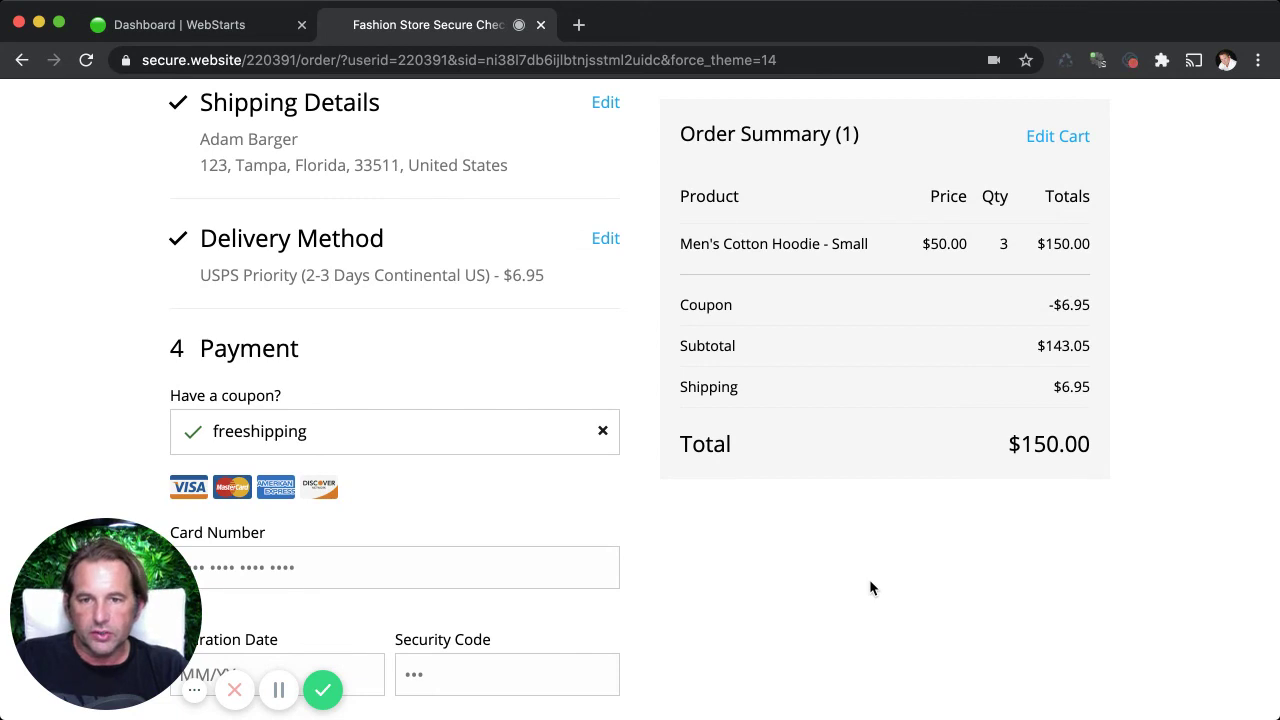
pyautogui.scroll(6, 868, 588)
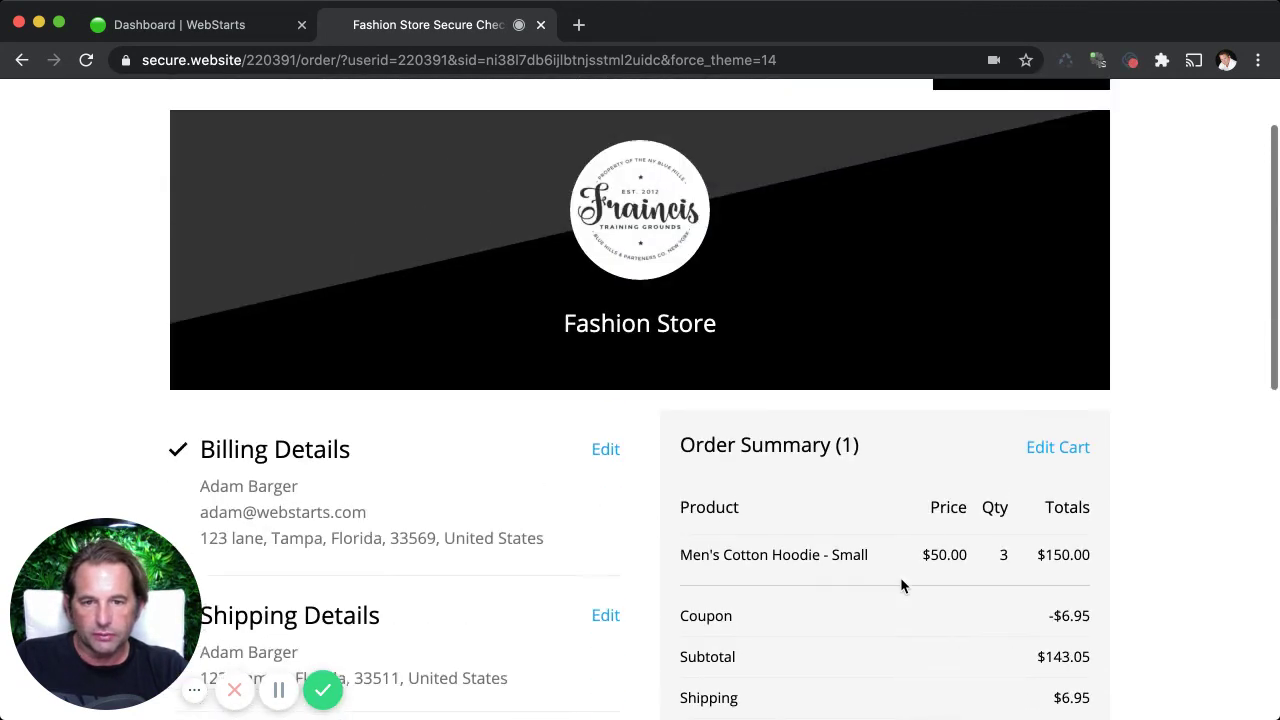